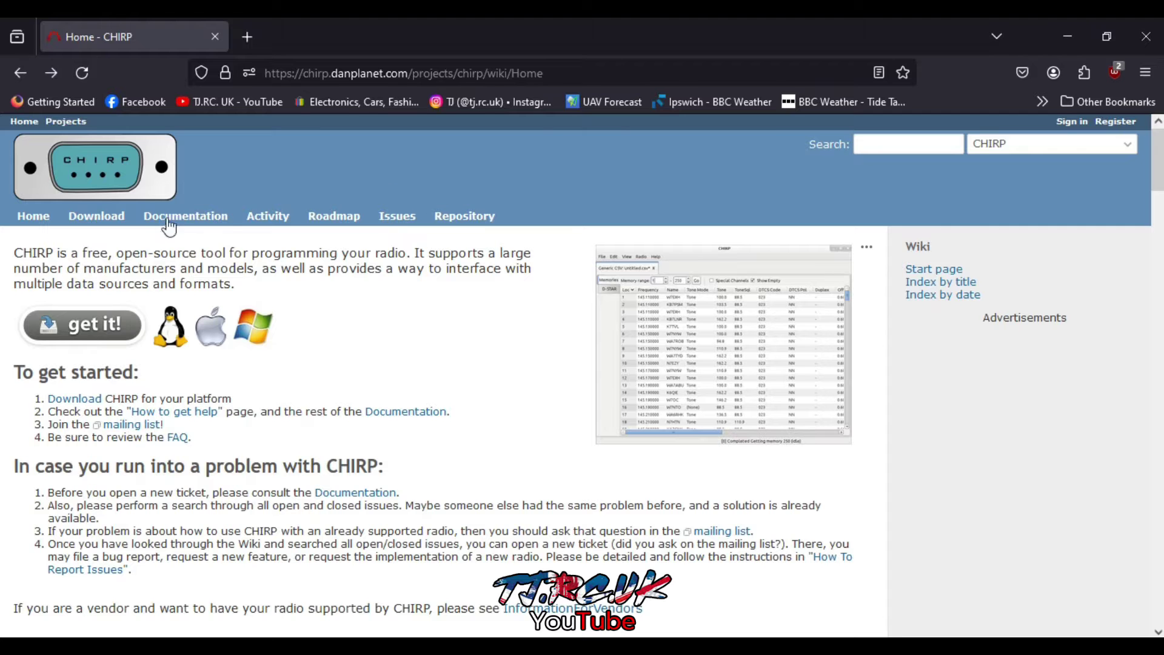
# - Download the recommended Windows installer of the latest CHIRP-next build, chirp-next-20231209-installer.exe, from the CHIRP website
pyautogui.click(97, 218)
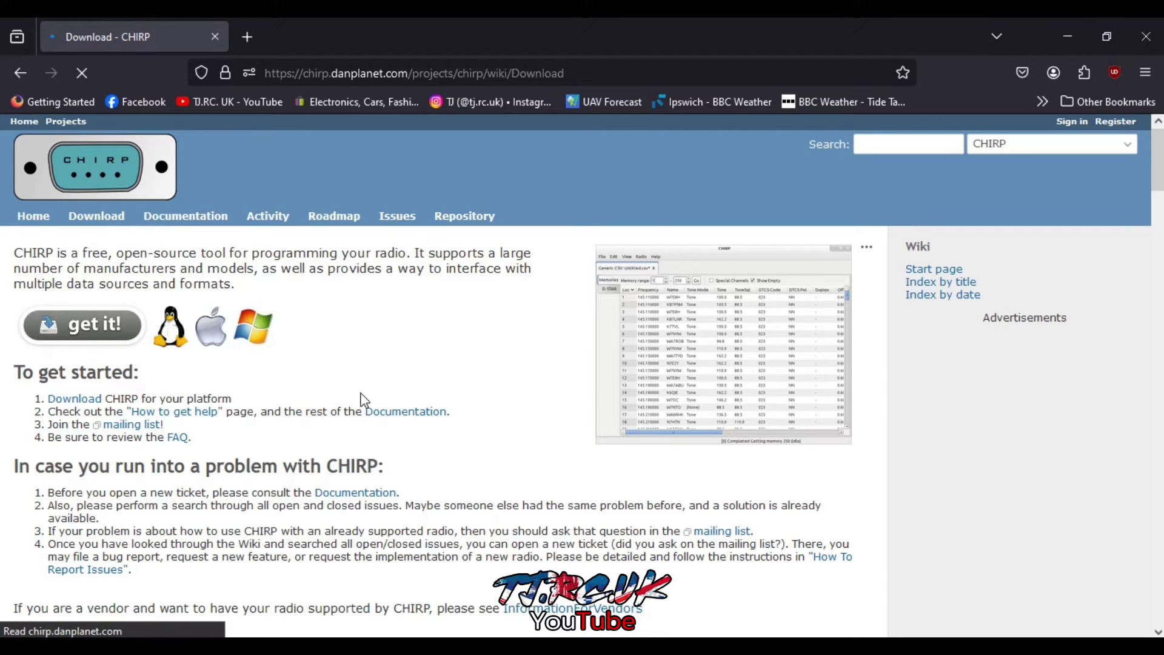
pyautogui.scroll(-4, 361, 389)
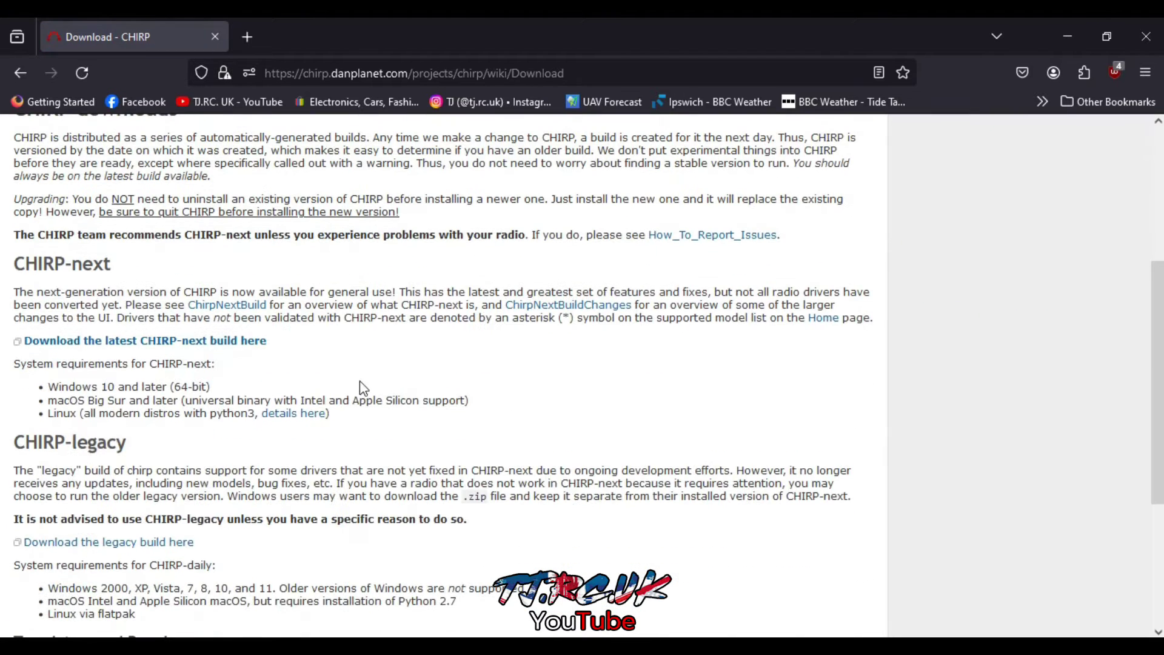
pyautogui.click(71, 349)
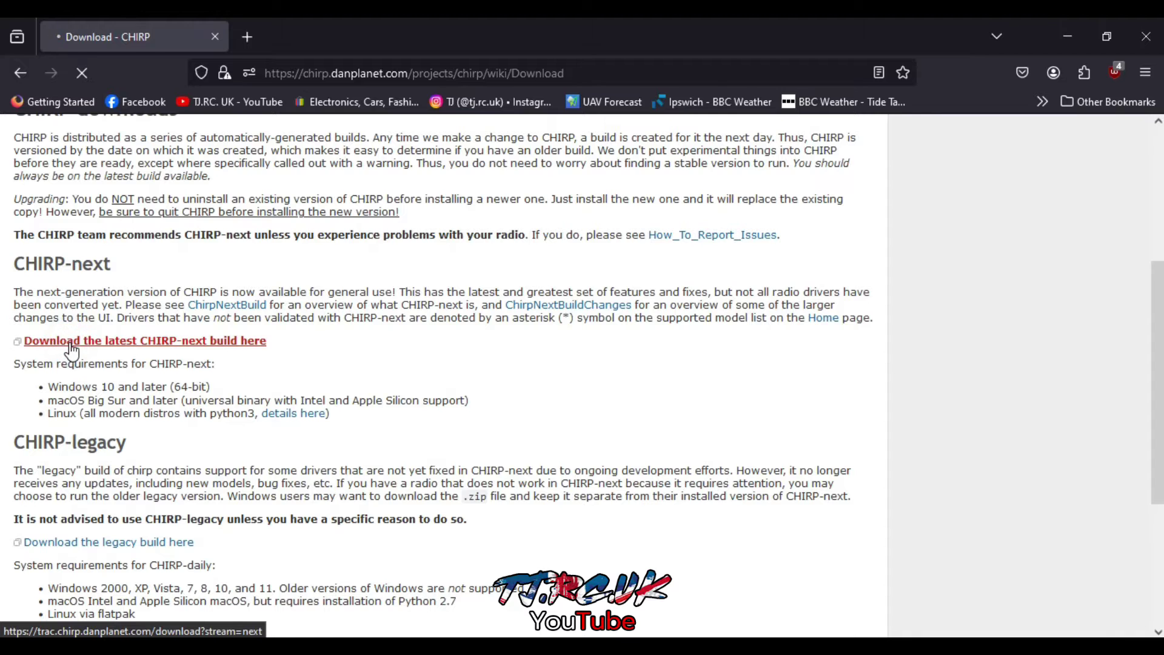
pyautogui.scroll(-2, 361, 431)
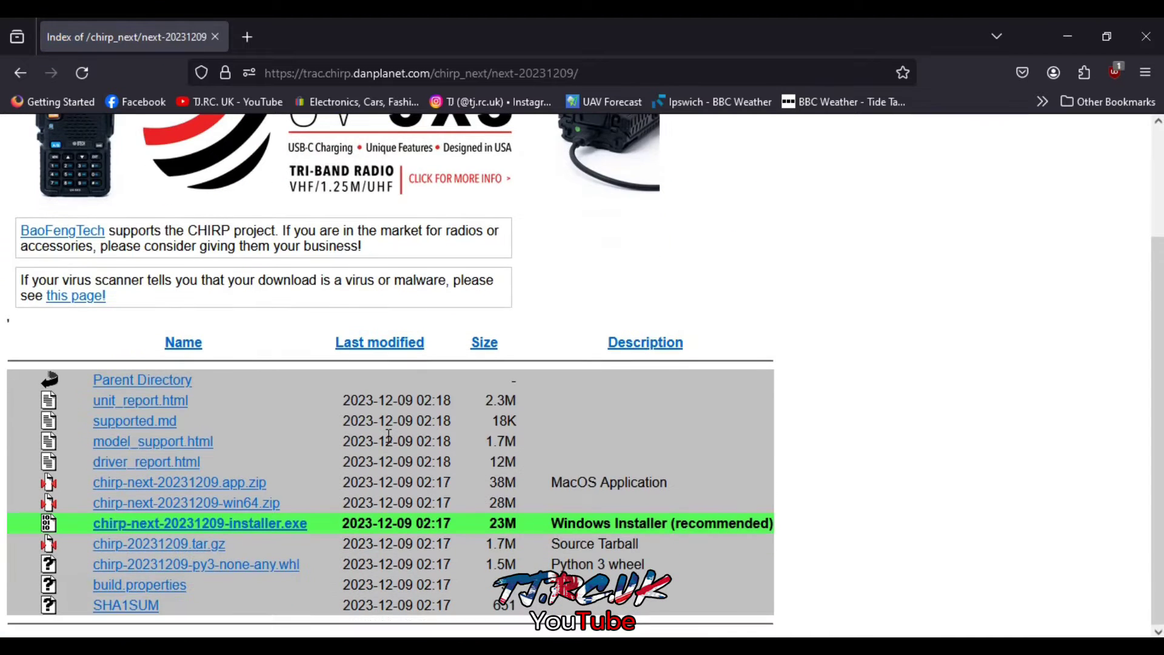
pyautogui.click(217, 531)
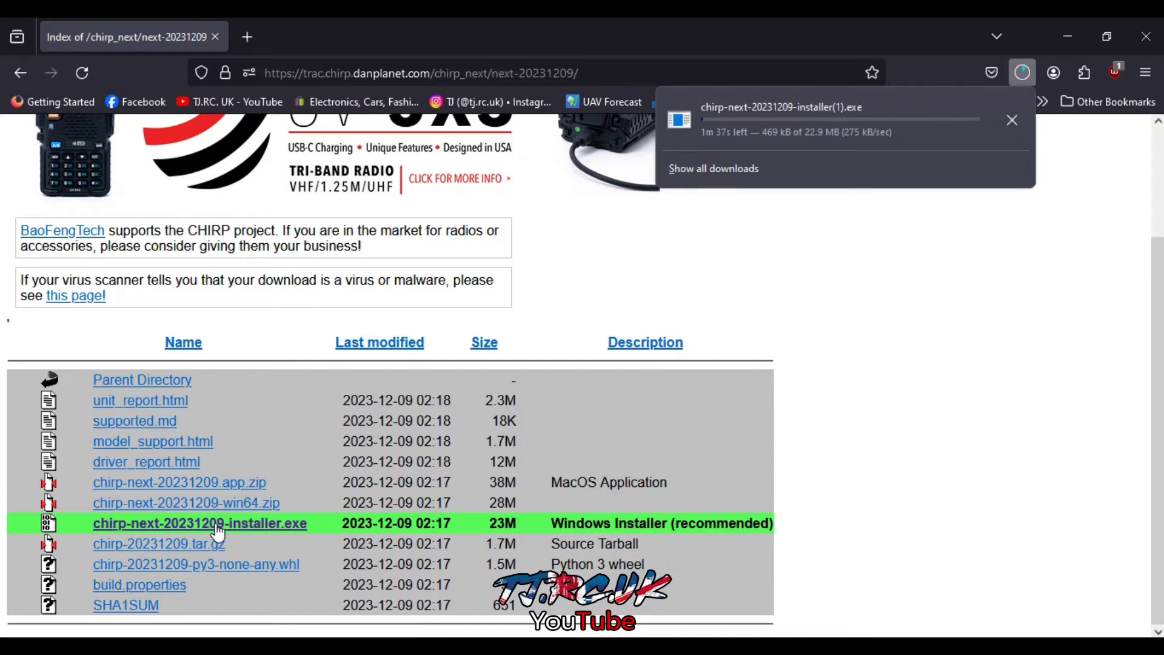
pyautogui.click(1016, 124)
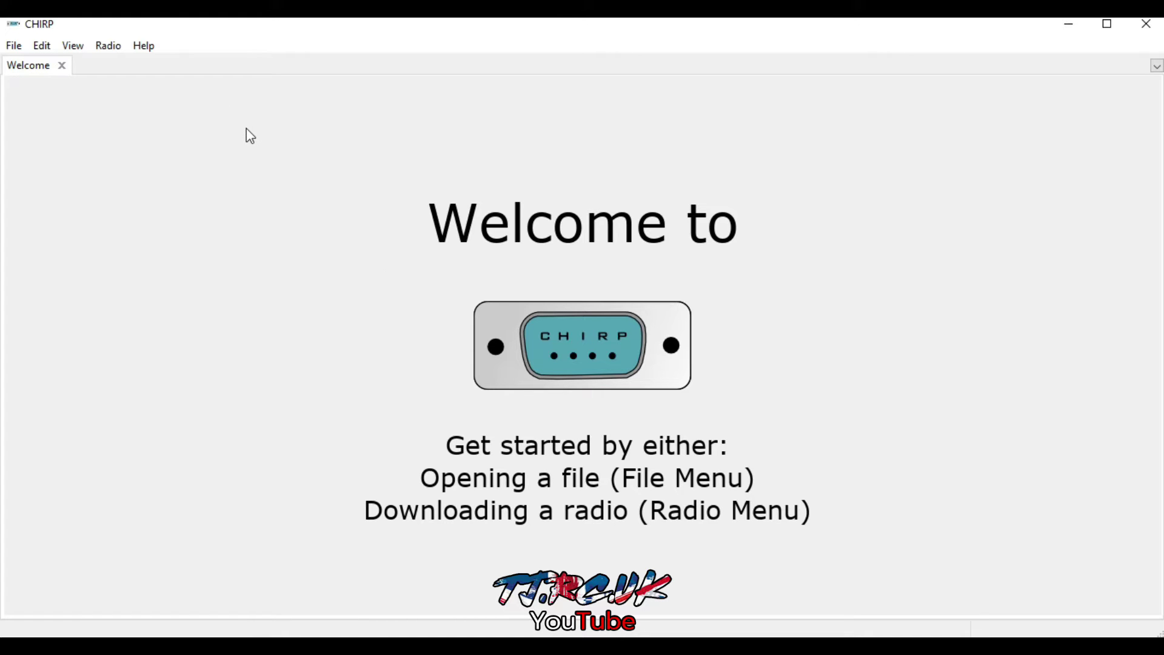
# - Download the memory image from the connected radio, choosing Quansheng as the vendor and UV-K5 as the model and accepting the experimental driver
pyautogui.click(109, 49)
pyautogui.click(133, 65)
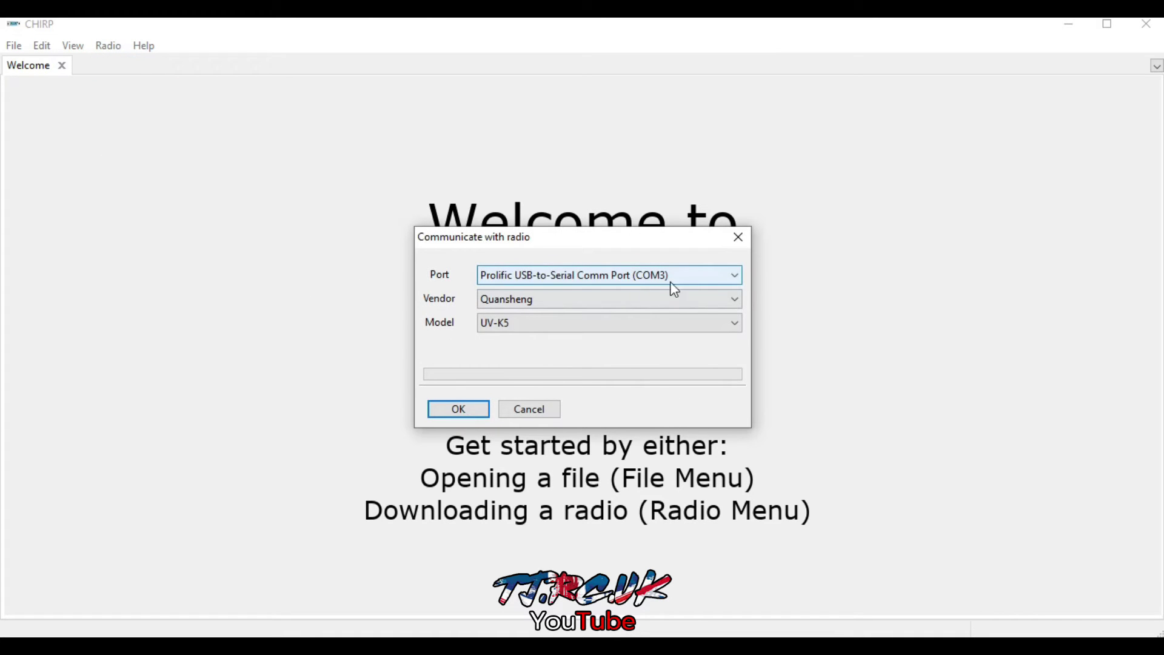
pyautogui.click(735, 300)
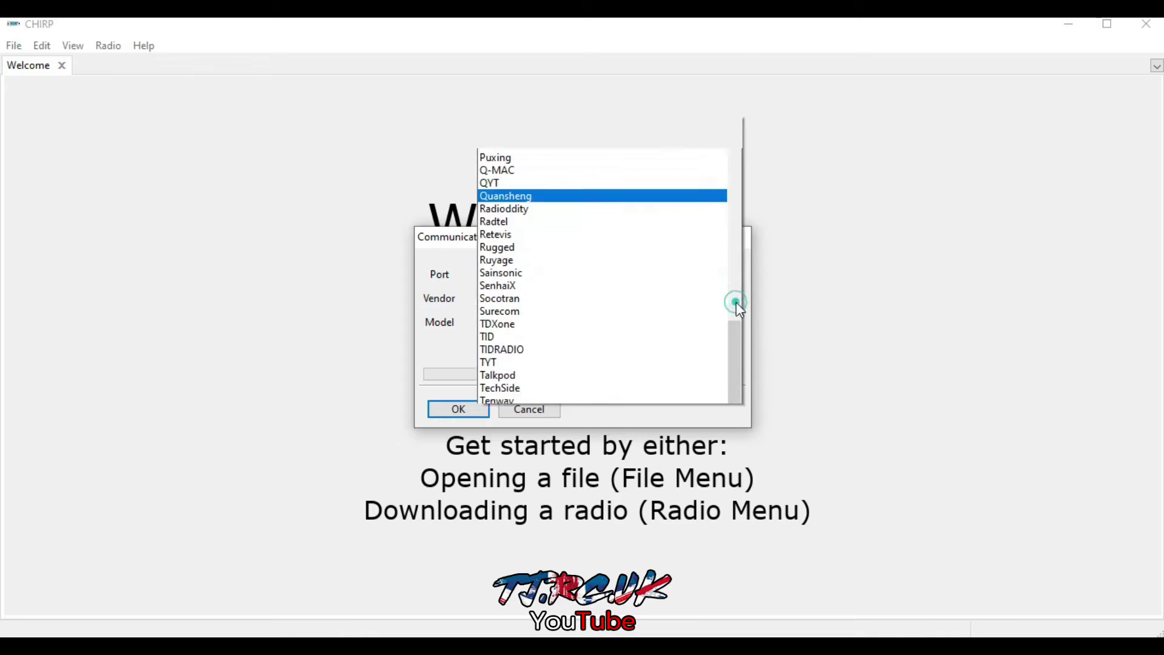
pyautogui.click(507, 103)
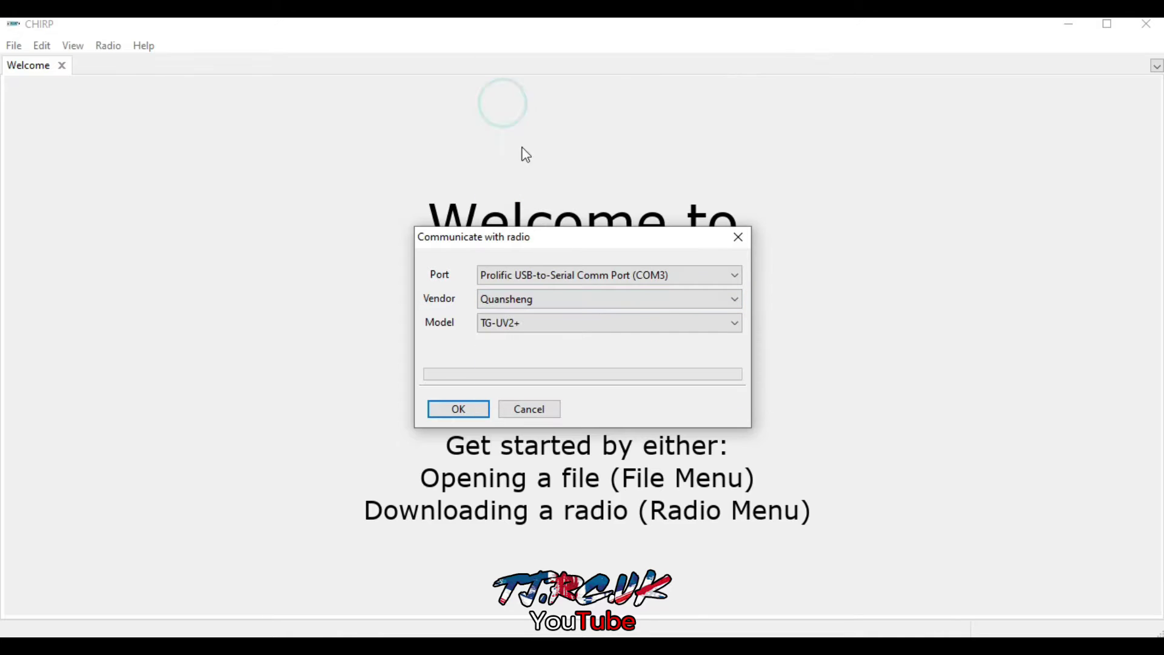
pyautogui.click(731, 326)
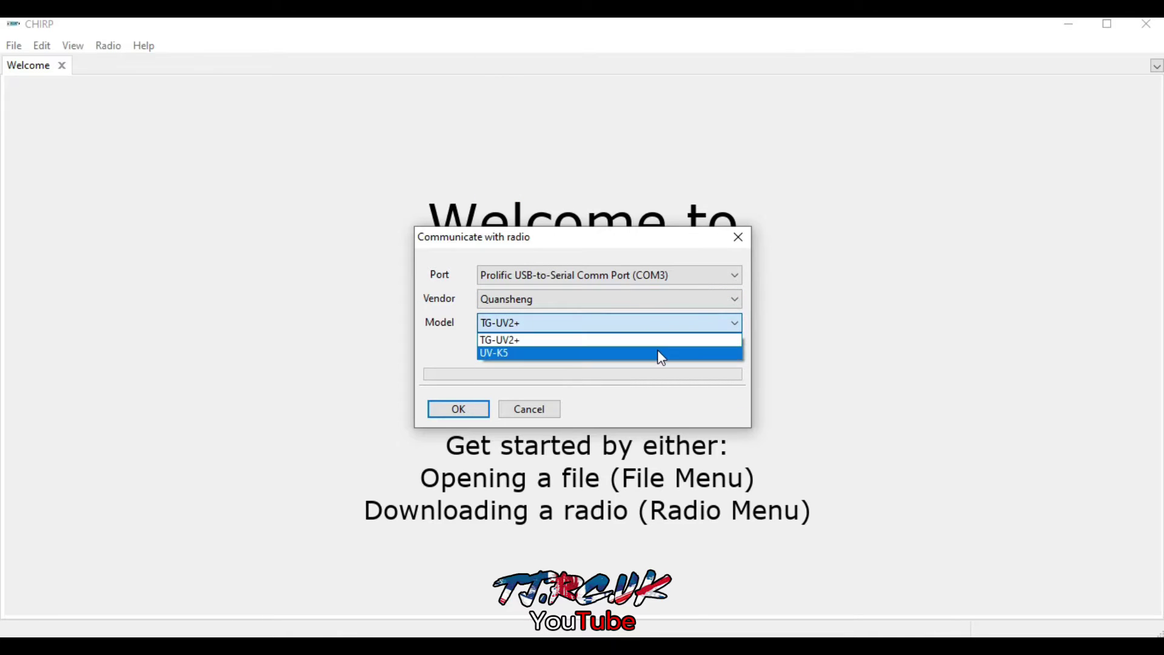
pyautogui.click(658, 350)
pyautogui.click(234, 412)
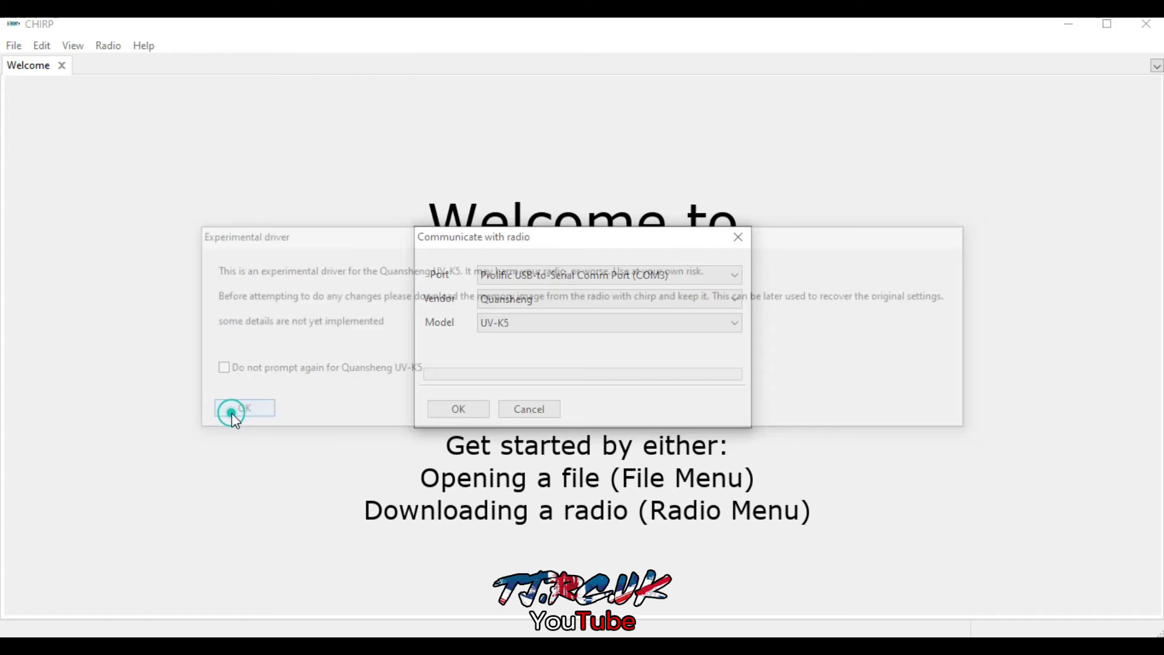
pyautogui.click(460, 410)
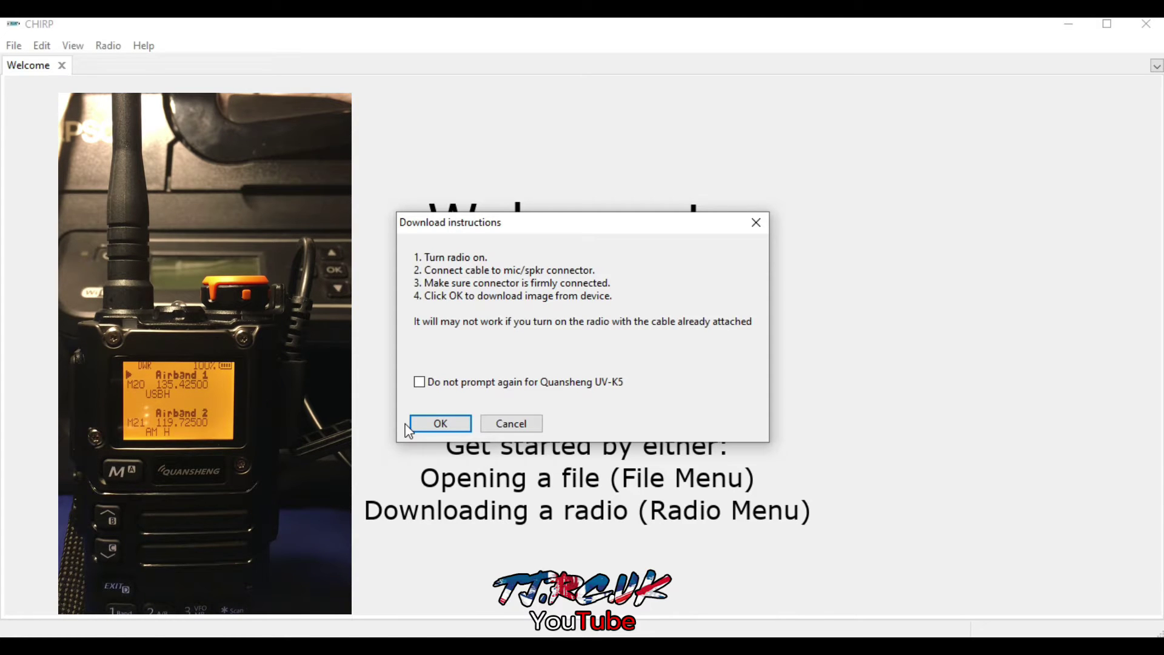
pyautogui.click(460, 423)
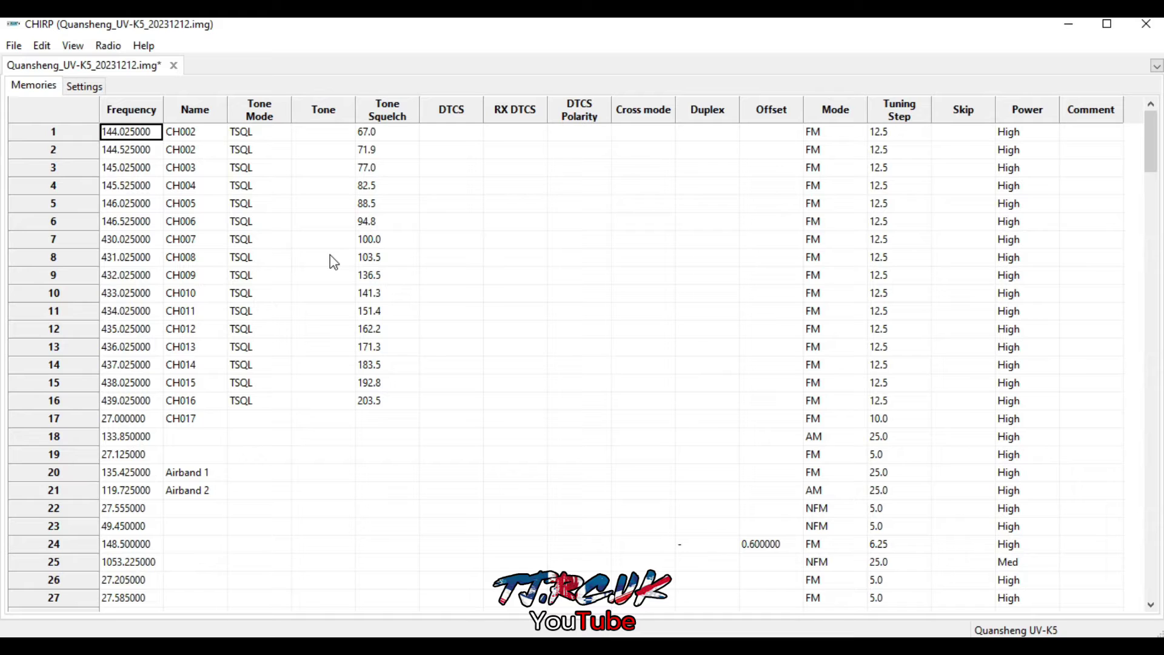
# - Save the downloaded radio image as rb1 in the quenshang firmware folder
pyautogui.click(111, 46)
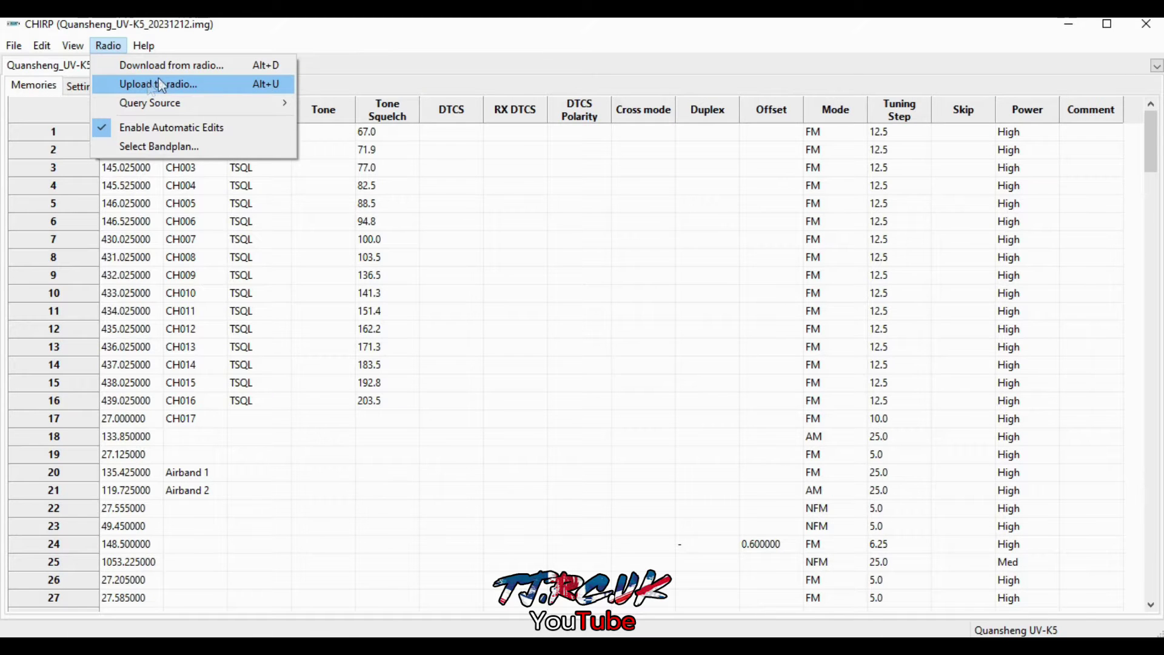
pyautogui.moveTo(38, 47)
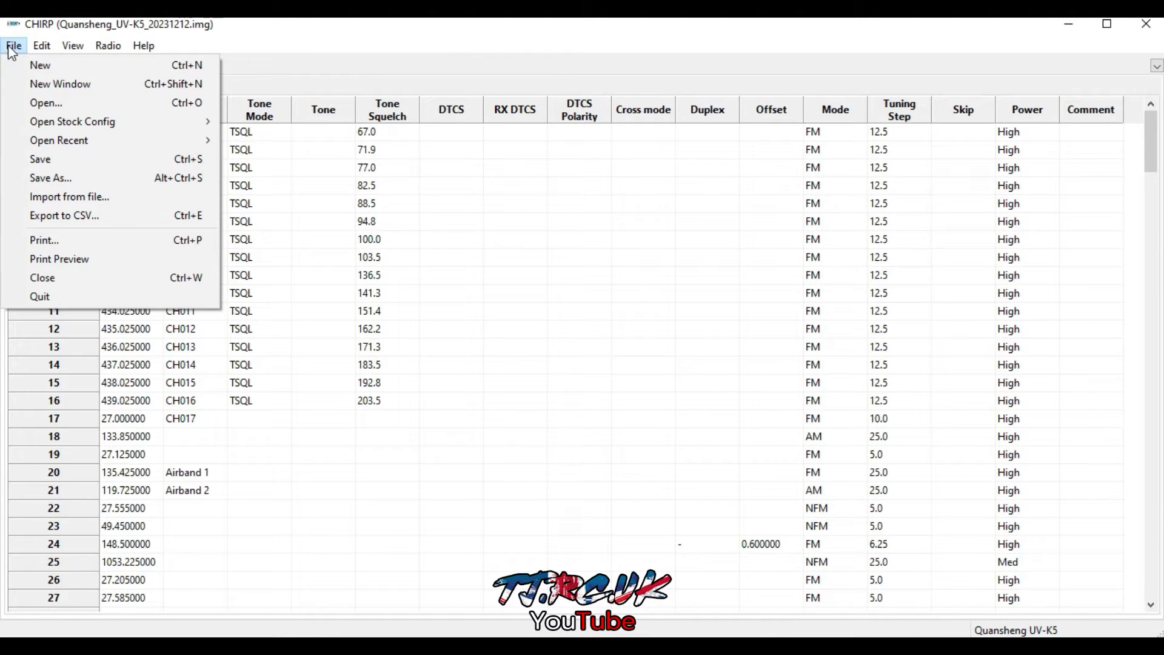
pyautogui.click(68, 158)
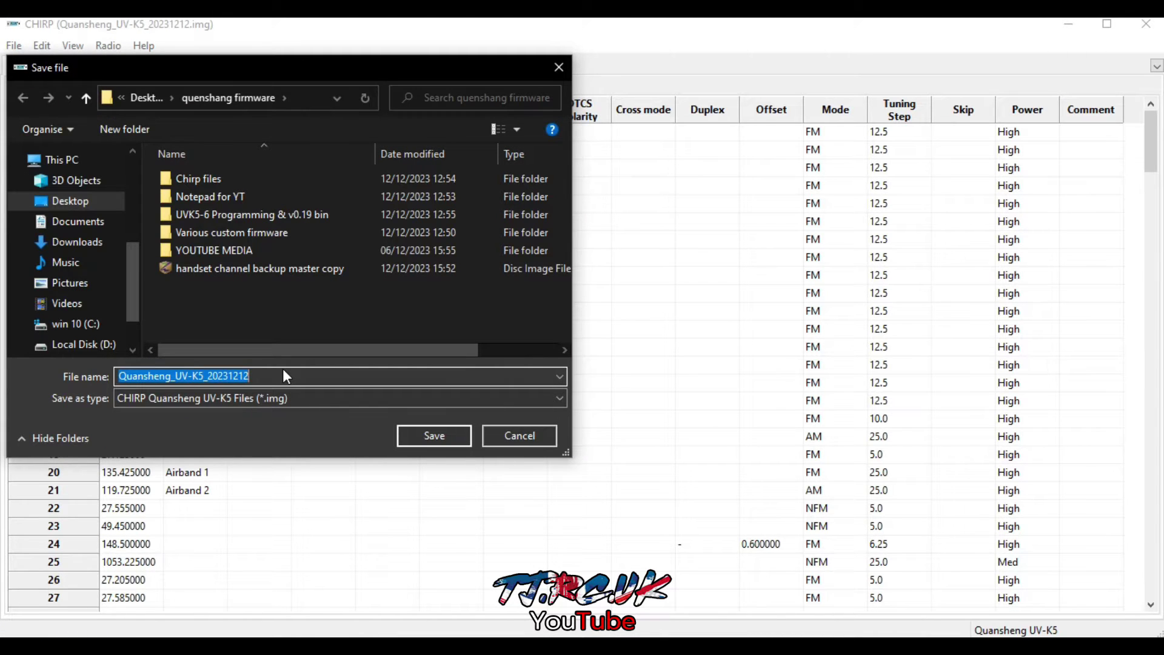
pyautogui.write('rb')
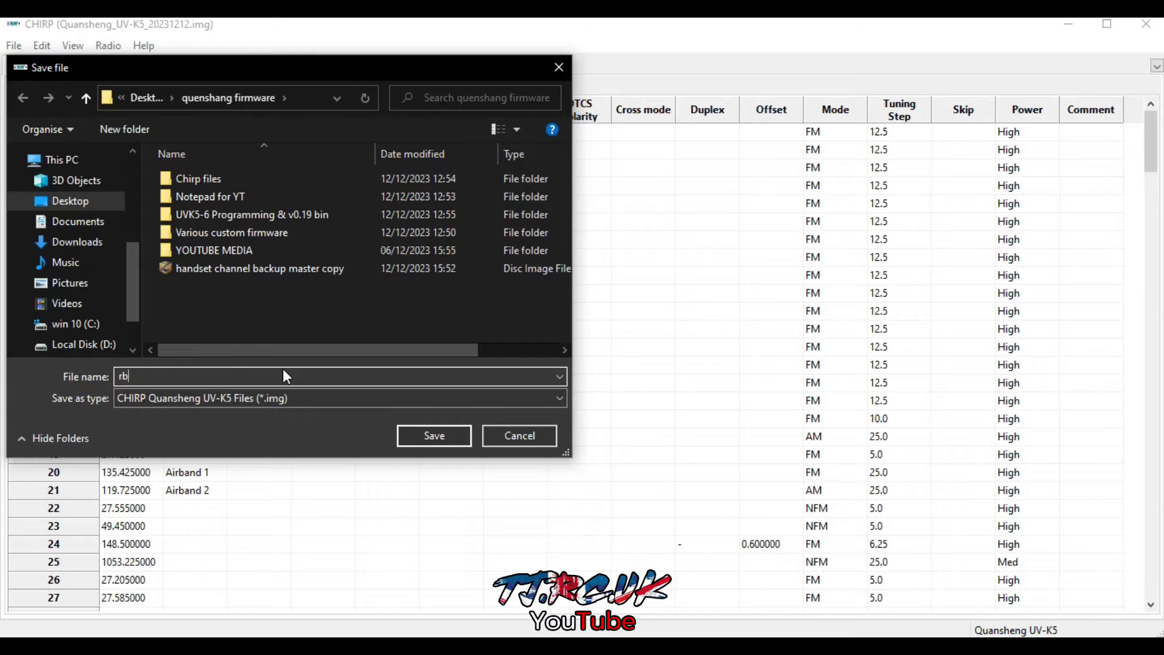
pyautogui.write('1')
pyautogui.click(435, 434)
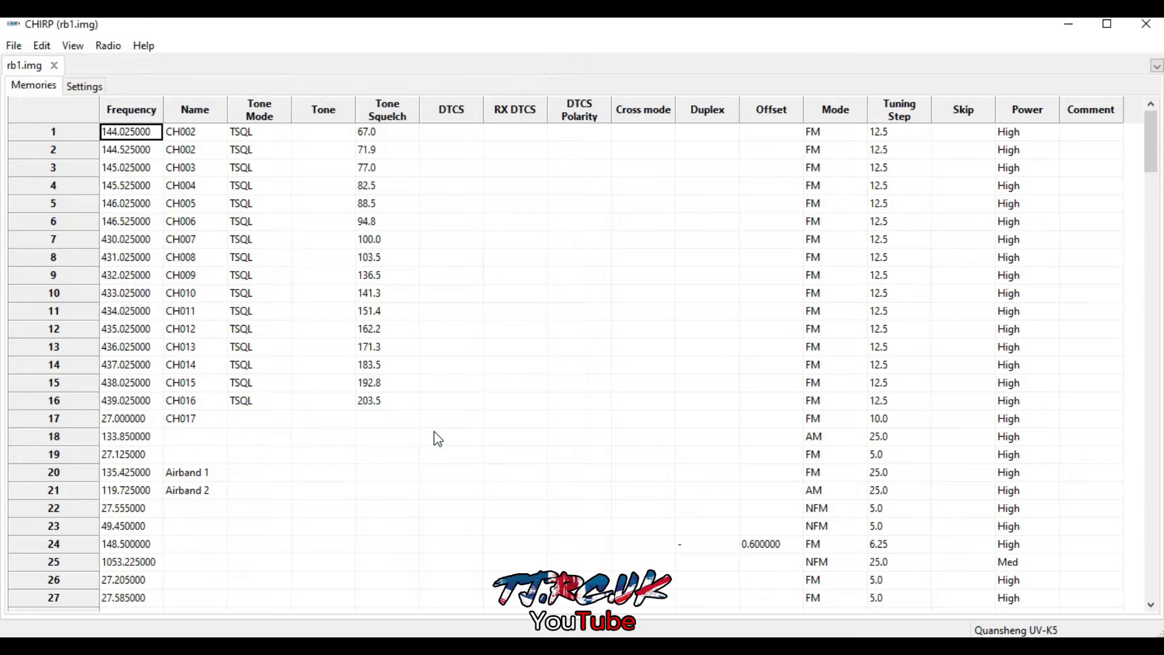
# - Look for the saved rb1 image among the files available to open, without opening any
pyautogui.click(14, 46)
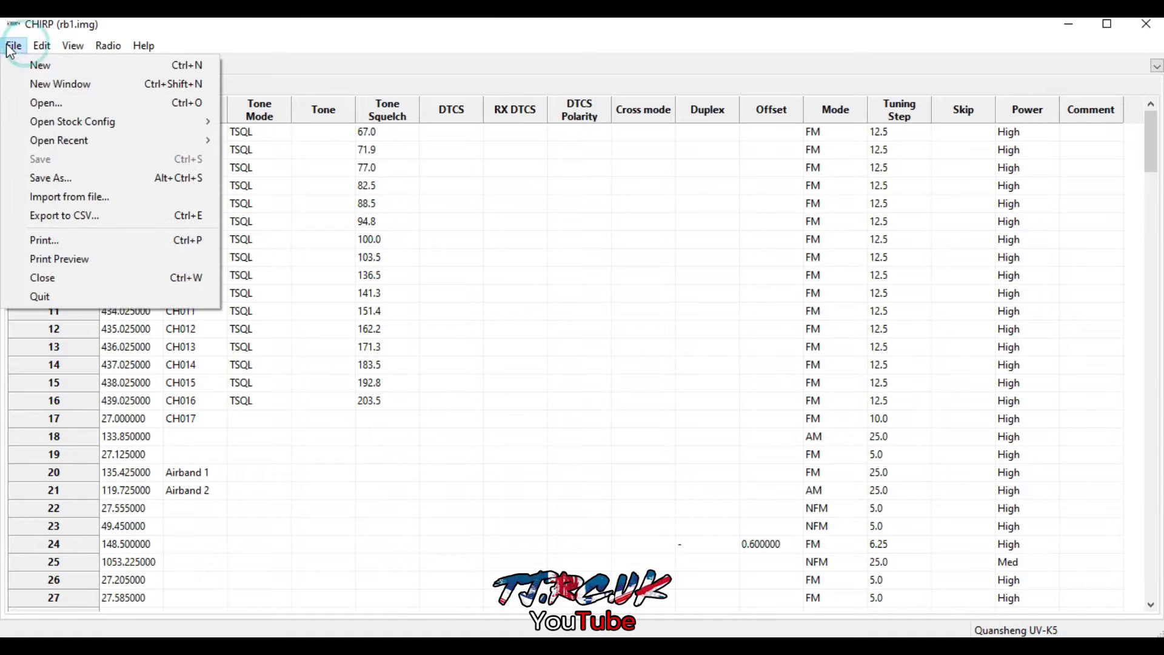
pyautogui.click(48, 103)
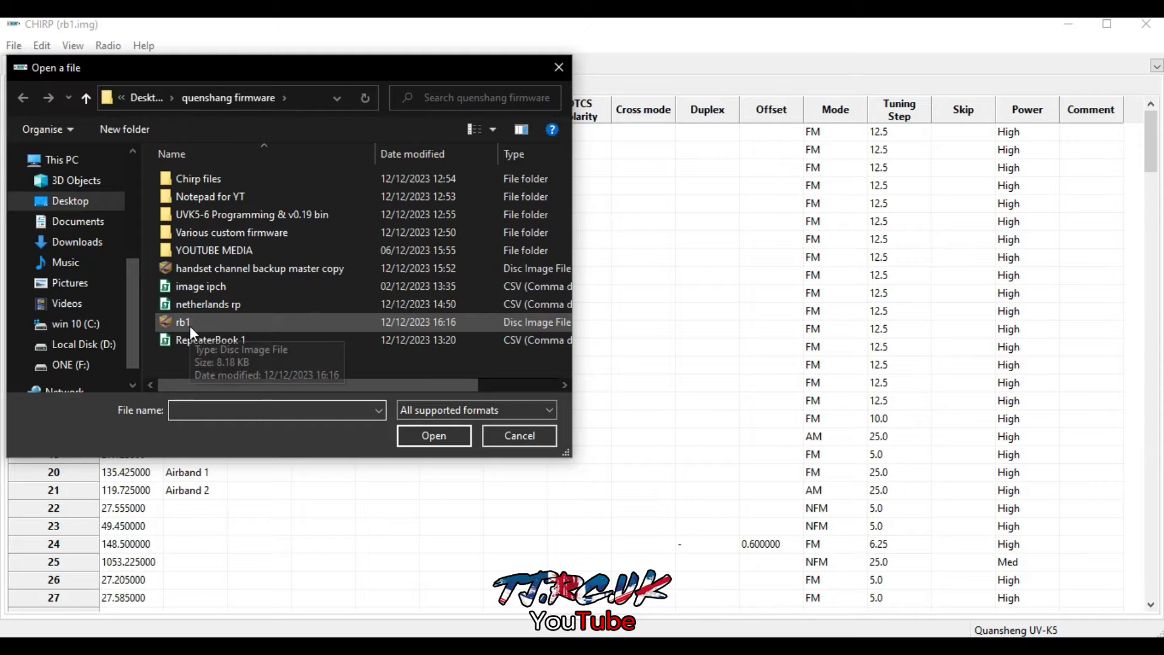
pyautogui.click(527, 434)
# - Find the first empty channel below the stored repeaters in the memory list and select row 34
pyautogui.scroll(-5, 460, 521)
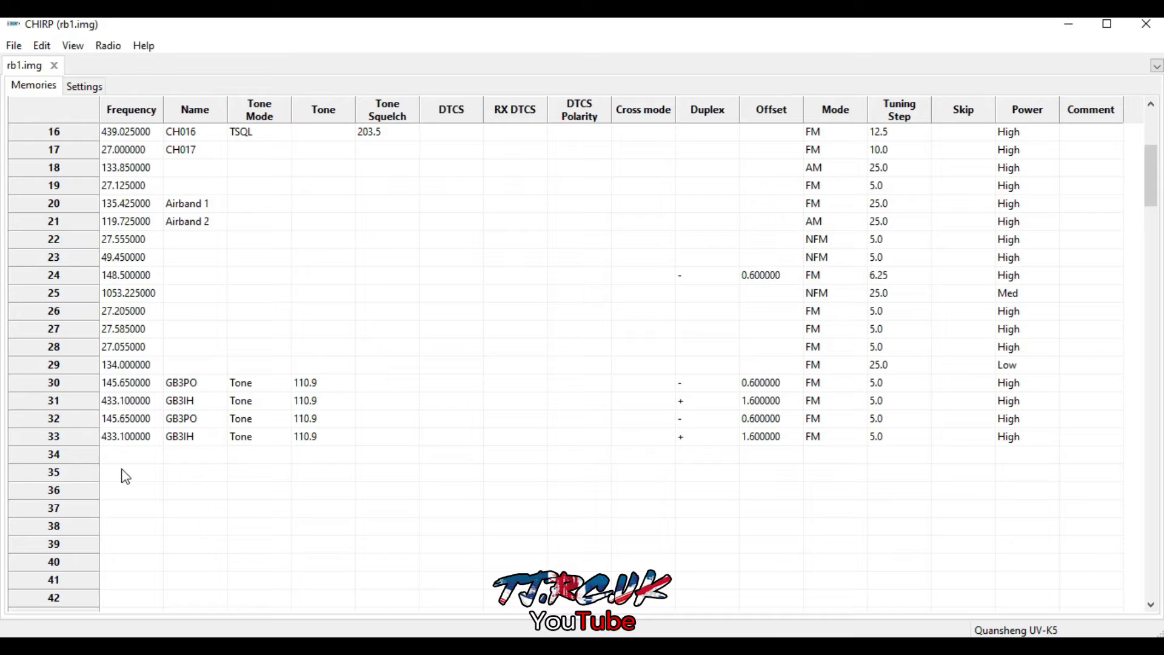
pyautogui.click(124, 460)
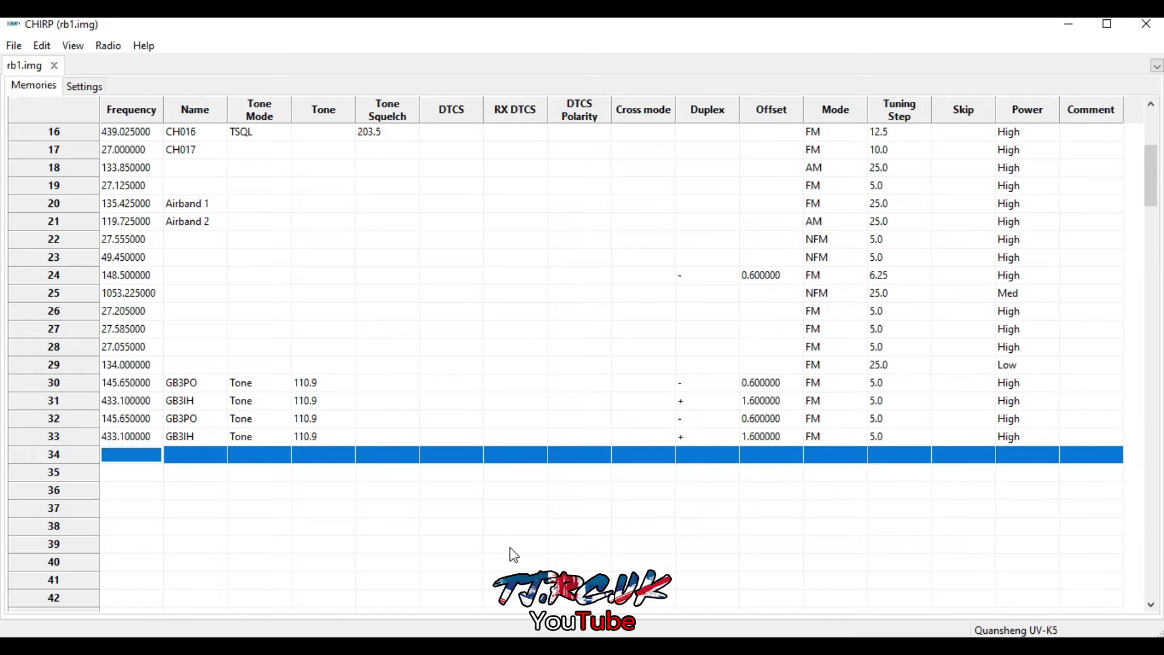
pyautogui.scroll(4, 512, 554)
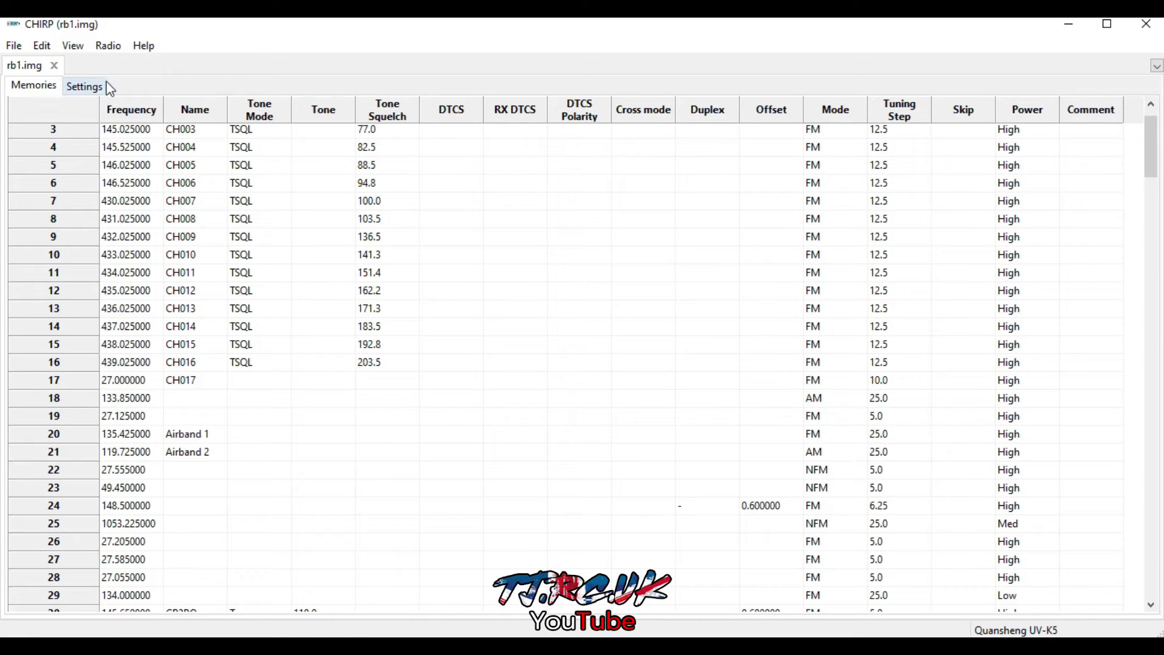
pyautogui.scroll(1, 154, 126)
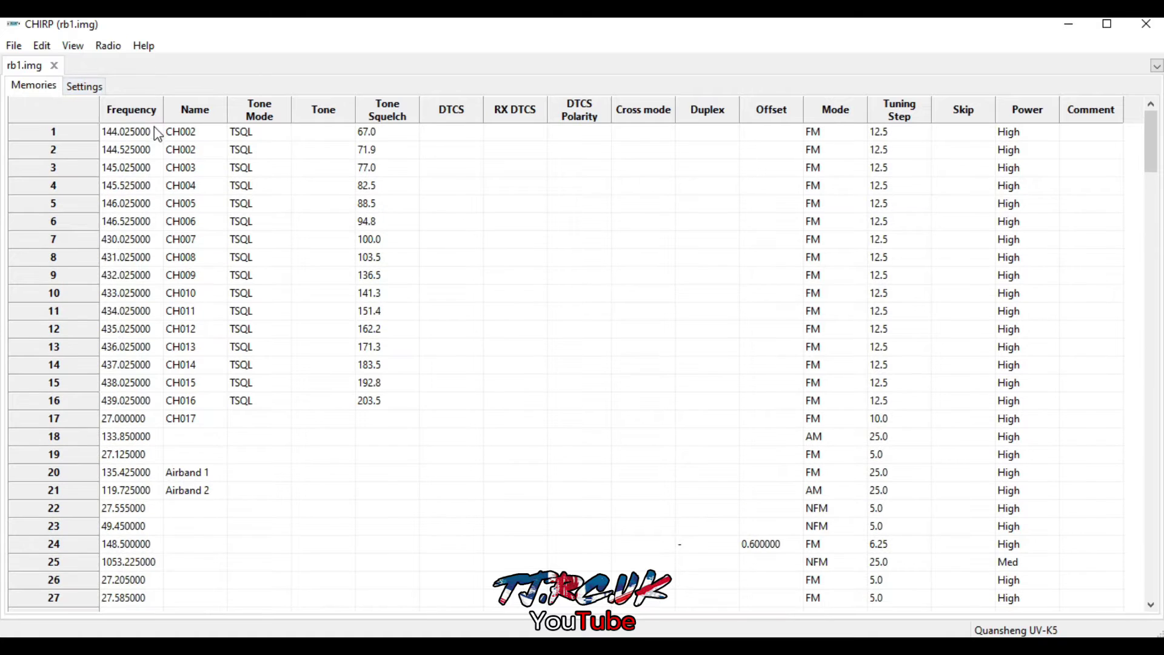
# - Start a RepeaterBook query with United States as the country, Amateur as the service and Michigan as the state
pyautogui.click(113, 45)
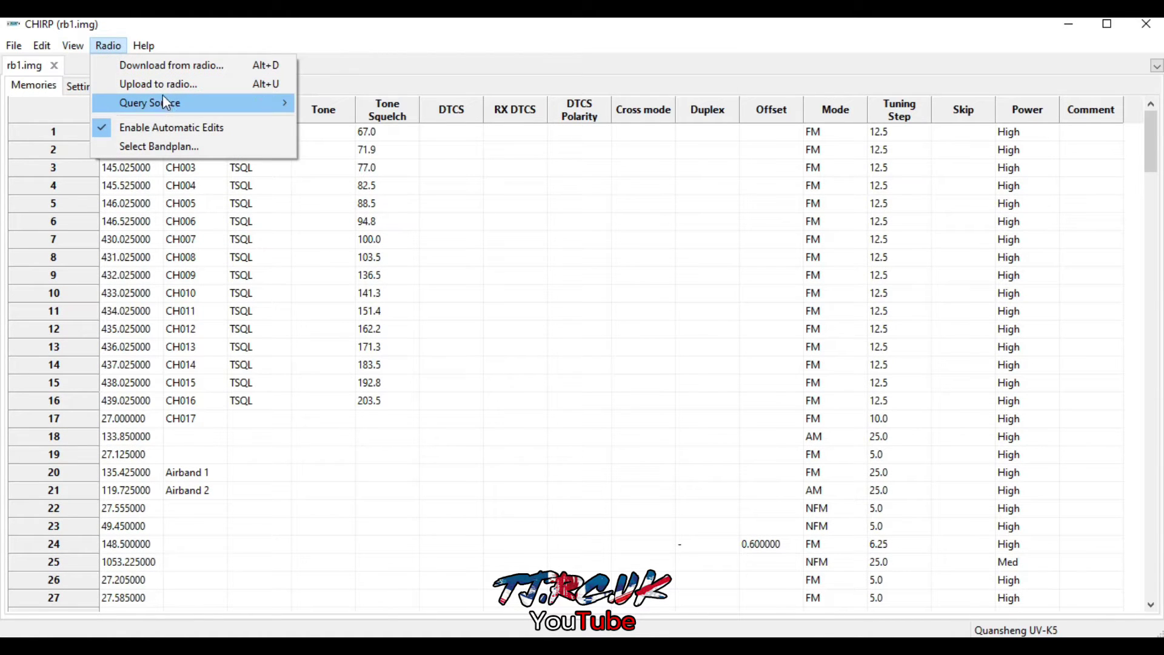
pyautogui.moveTo(173, 107)
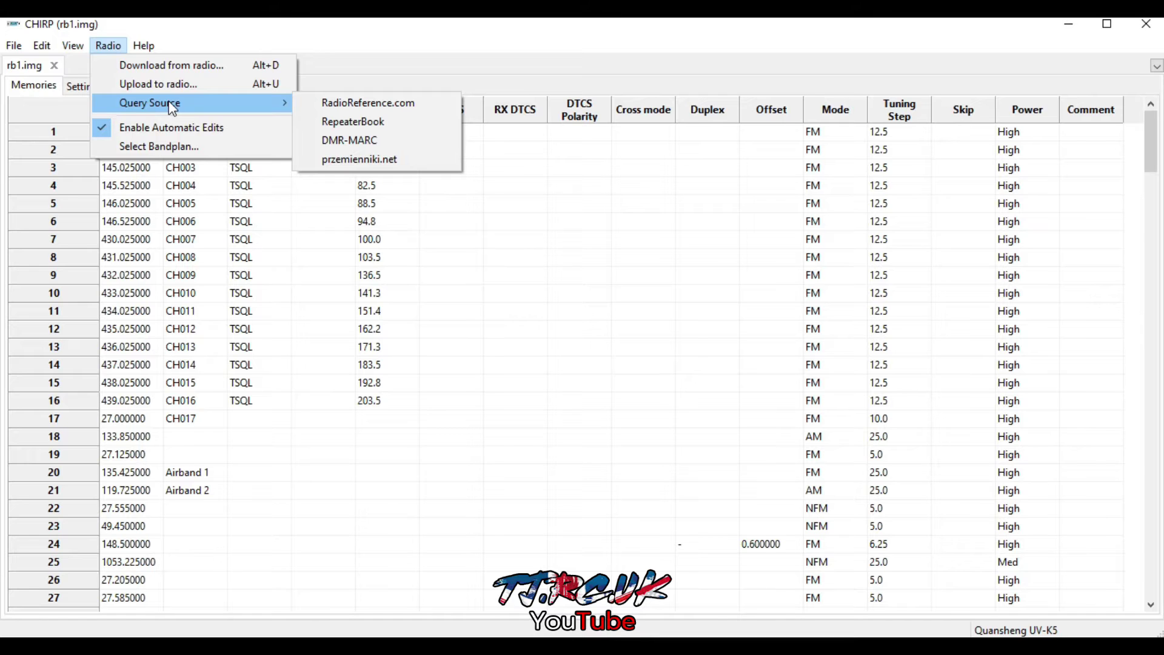
pyautogui.click(343, 119)
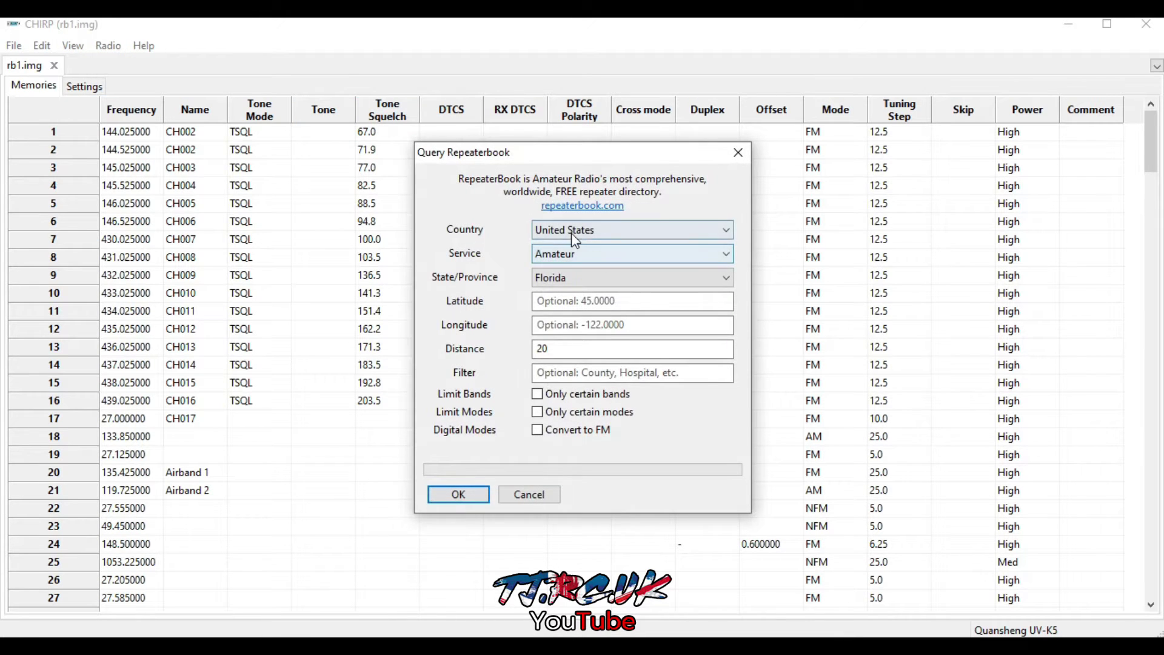
pyautogui.click(725, 229)
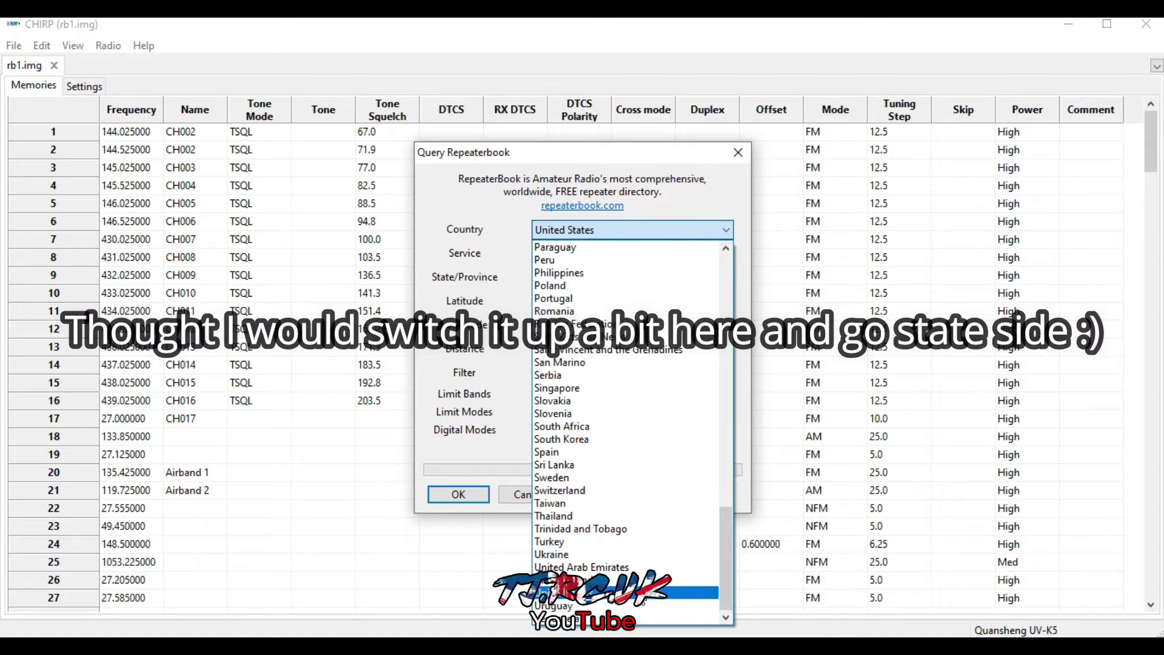
pyautogui.click(646, 592)
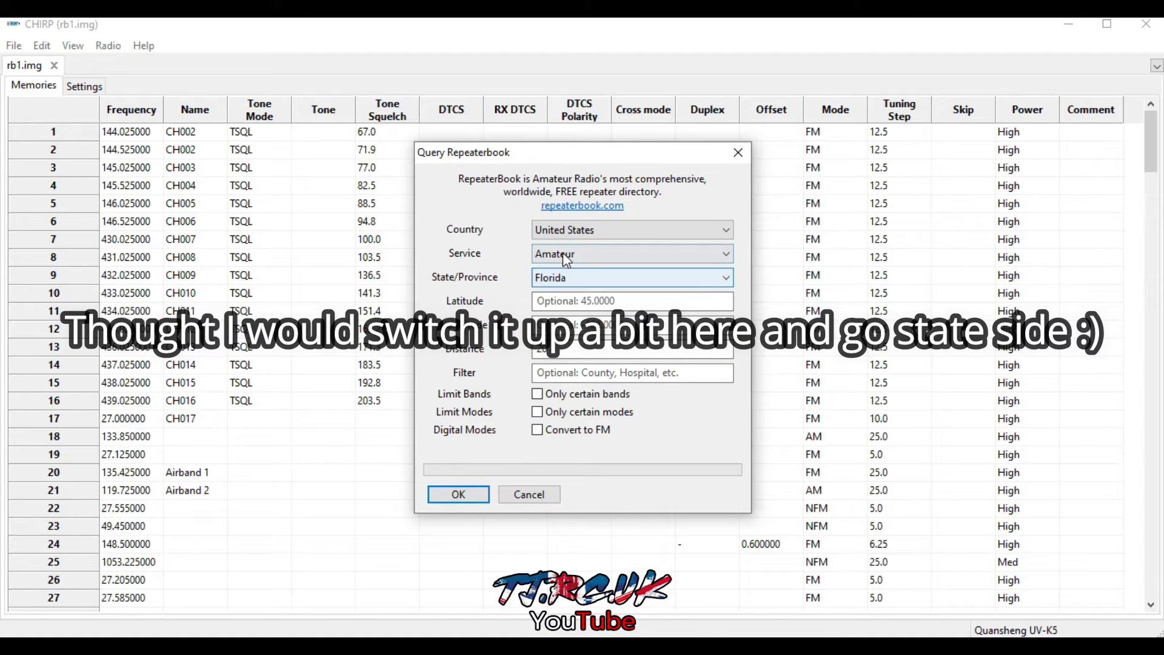
pyautogui.click(698, 252)
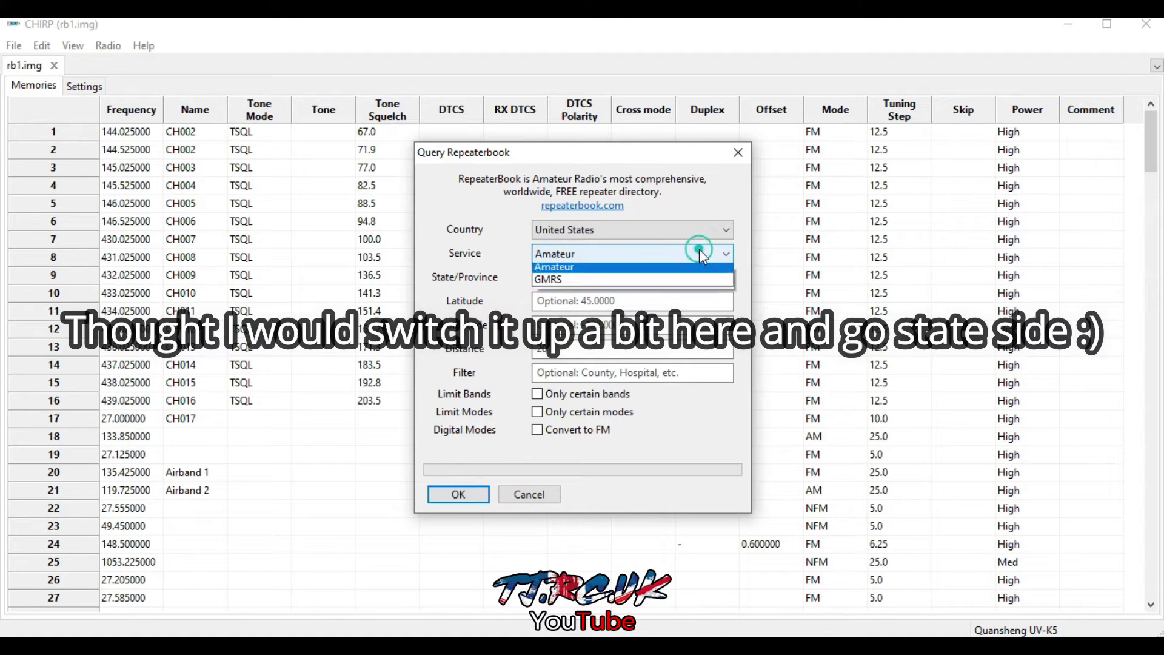
pyautogui.click(629, 272)
pyautogui.click(710, 279)
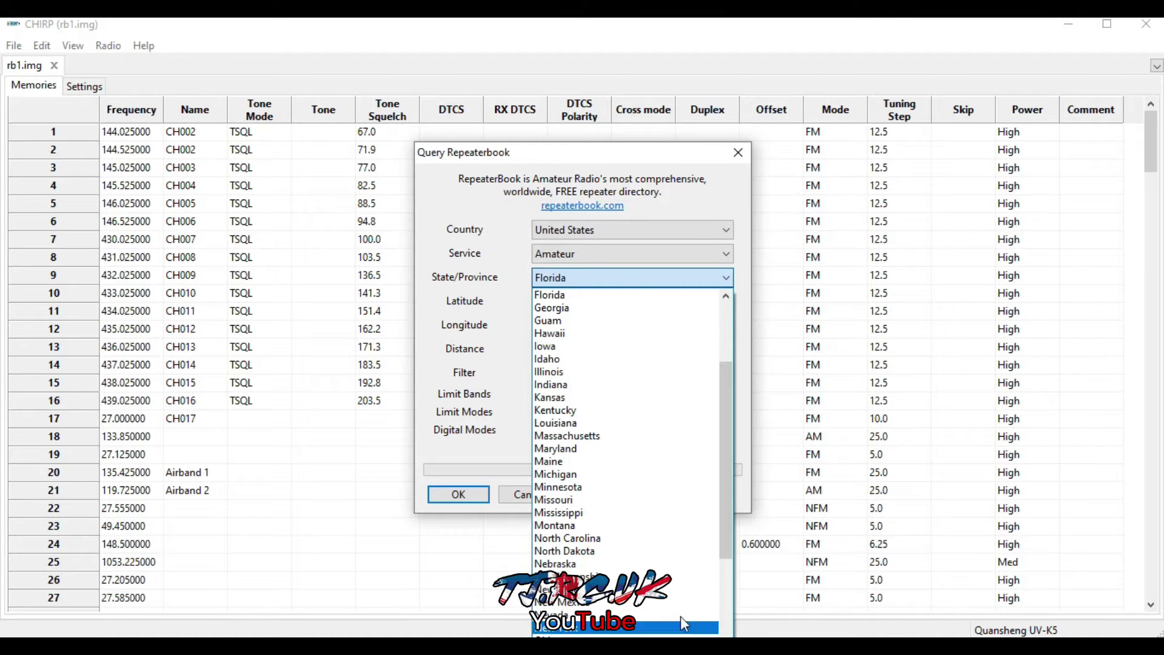
pyautogui.click(620, 473)
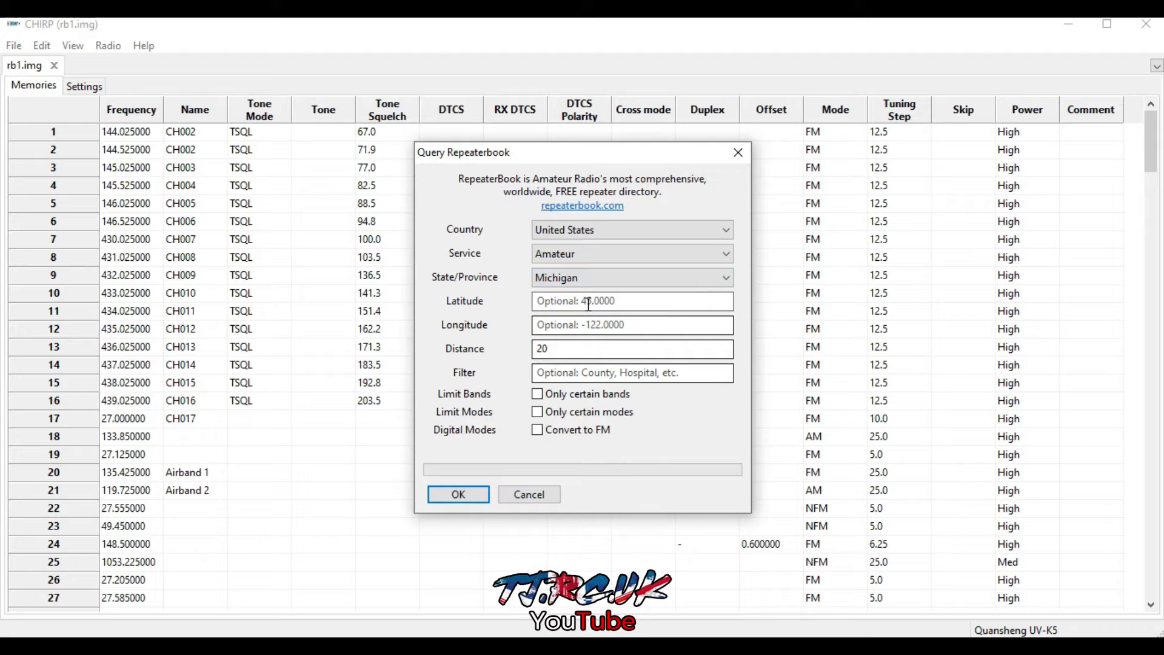
# - Keep the query distance at 20 and limit the repeater search to the 70 Centimeter Band
pyautogui.click(548, 350)
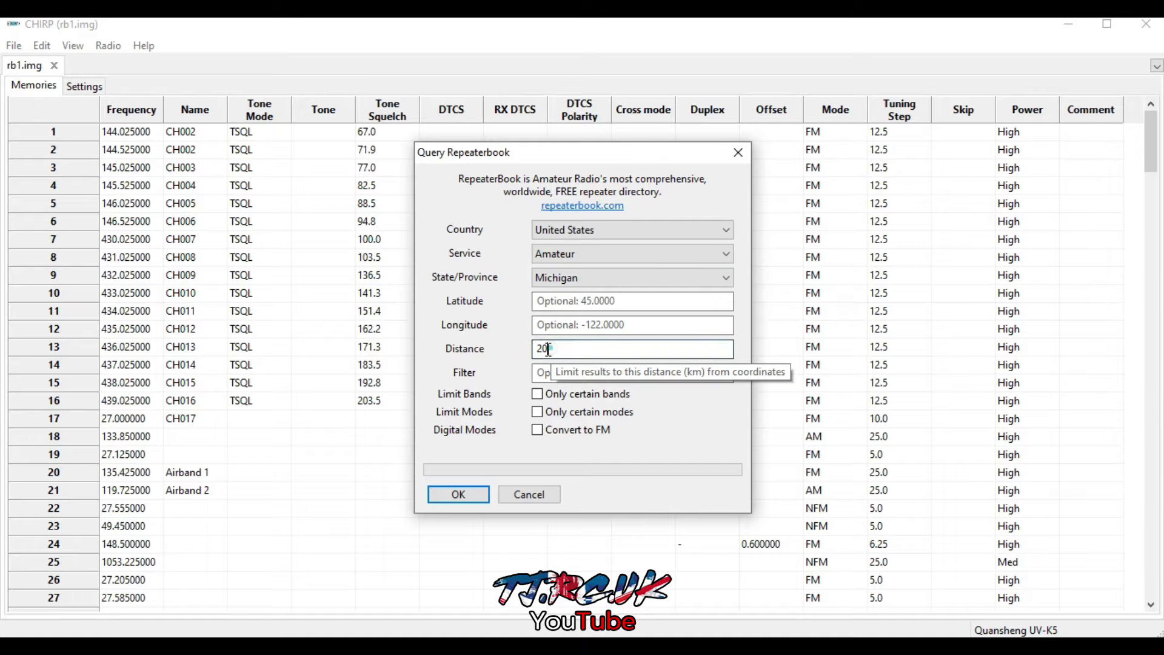
pyautogui.doubleClick(548, 350)
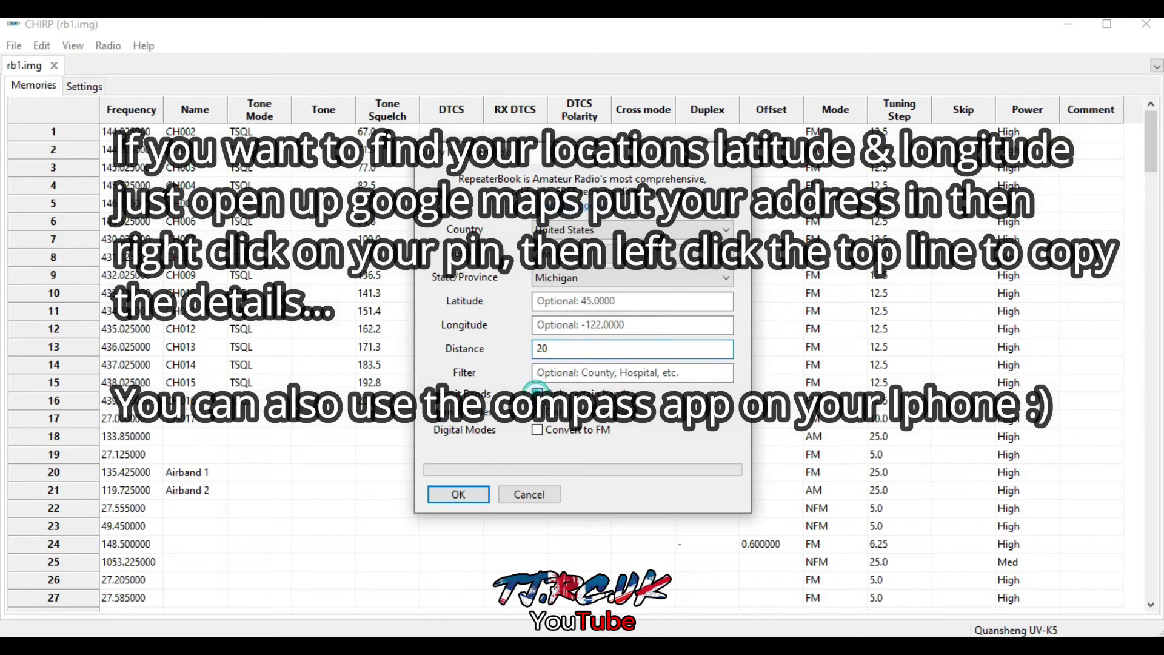
pyautogui.click(537, 393)
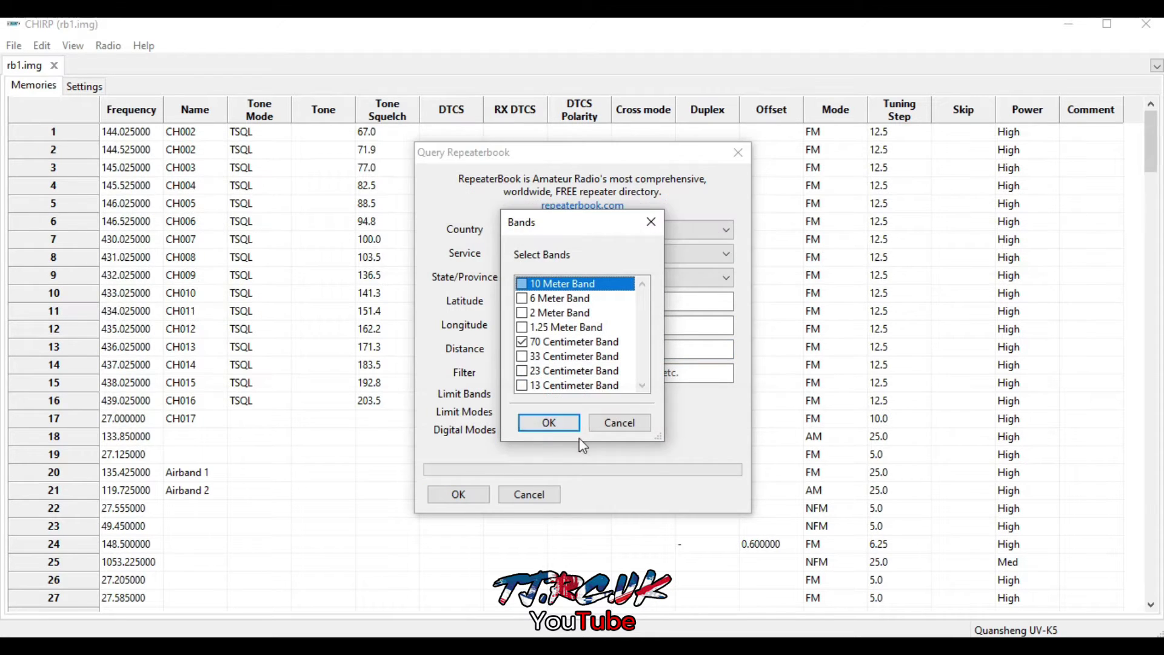
pyautogui.click(544, 423)
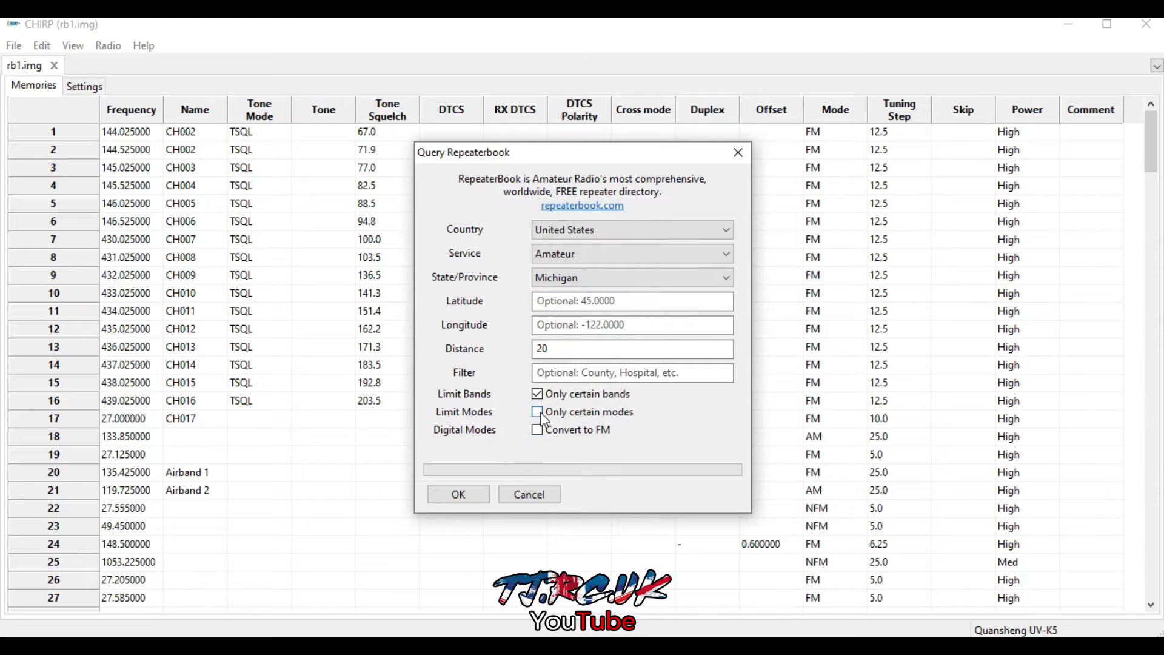
# - Limit the query to FM mode with digital modes converted to FM, and run it
pyautogui.click(537, 412)
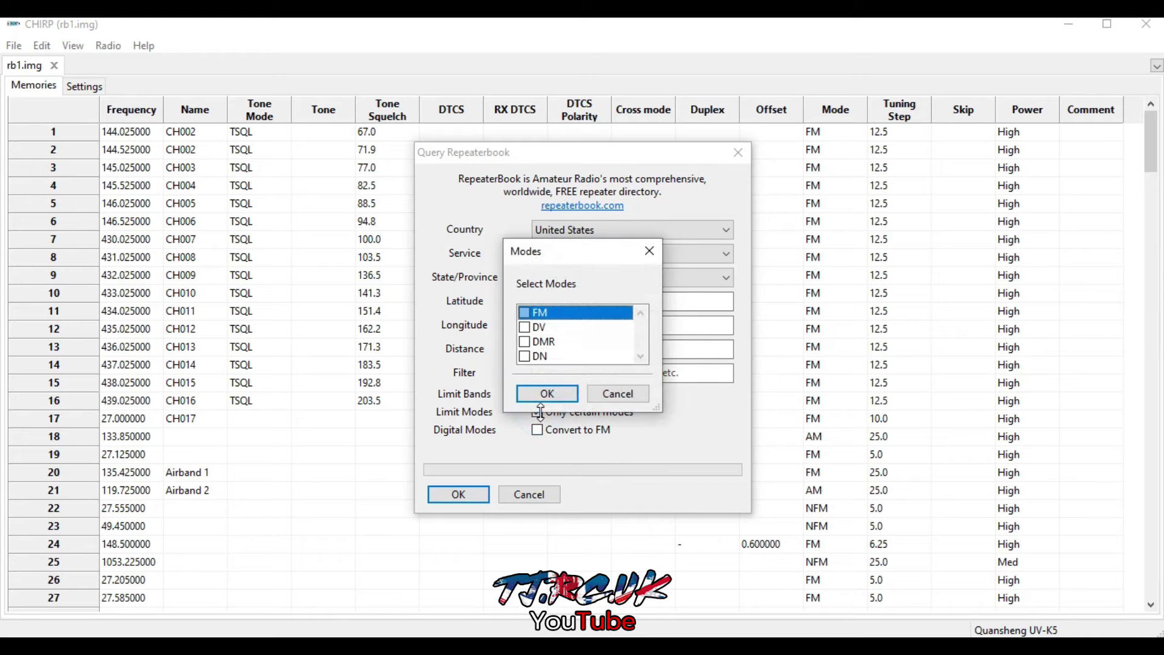
pyautogui.click(525, 311)
pyautogui.click(546, 394)
pyautogui.click(538, 430)
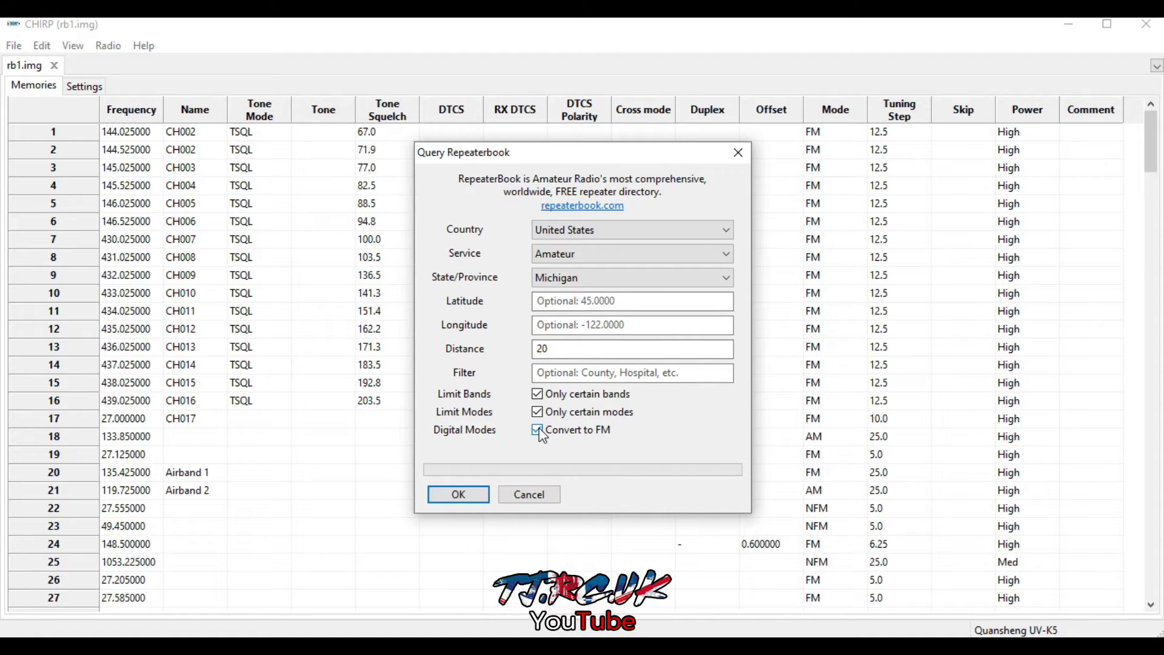
pyautogui.click(474, 495)
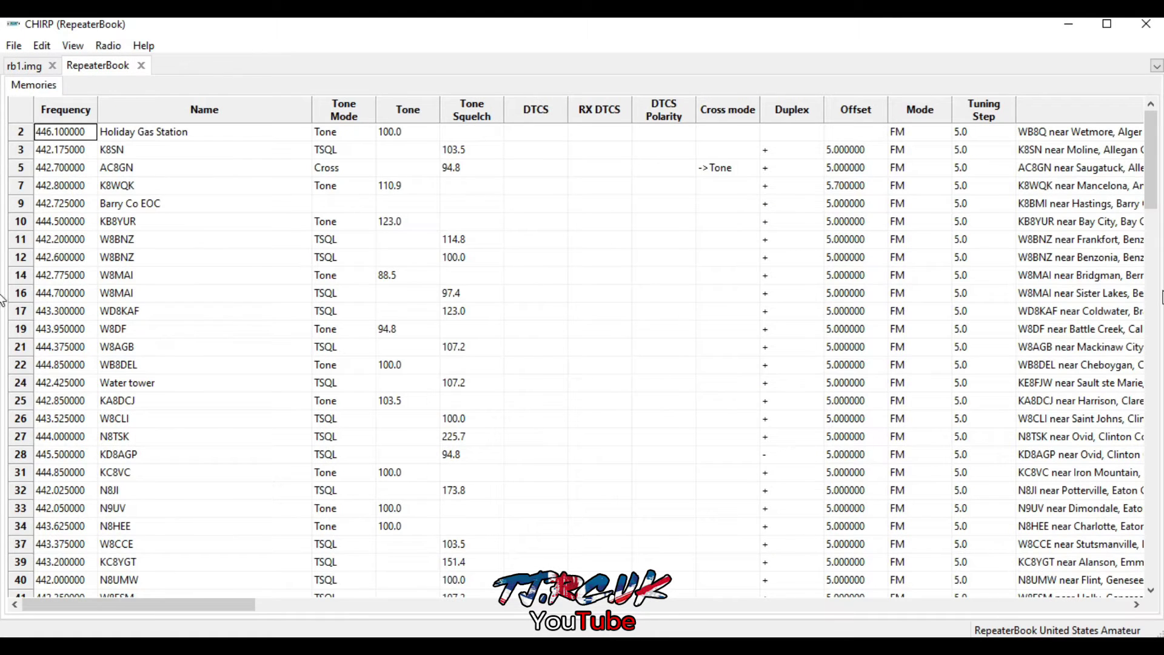
# - Copy the repeaters numbered 2 through 26 from the RepeaterBook results
pyautogui.moveTo(1151, 200); pyautogui.dragTo(1151, 509)
pyautogui.moveTo(3, 516); pyautogui.dragTo(3, 576)
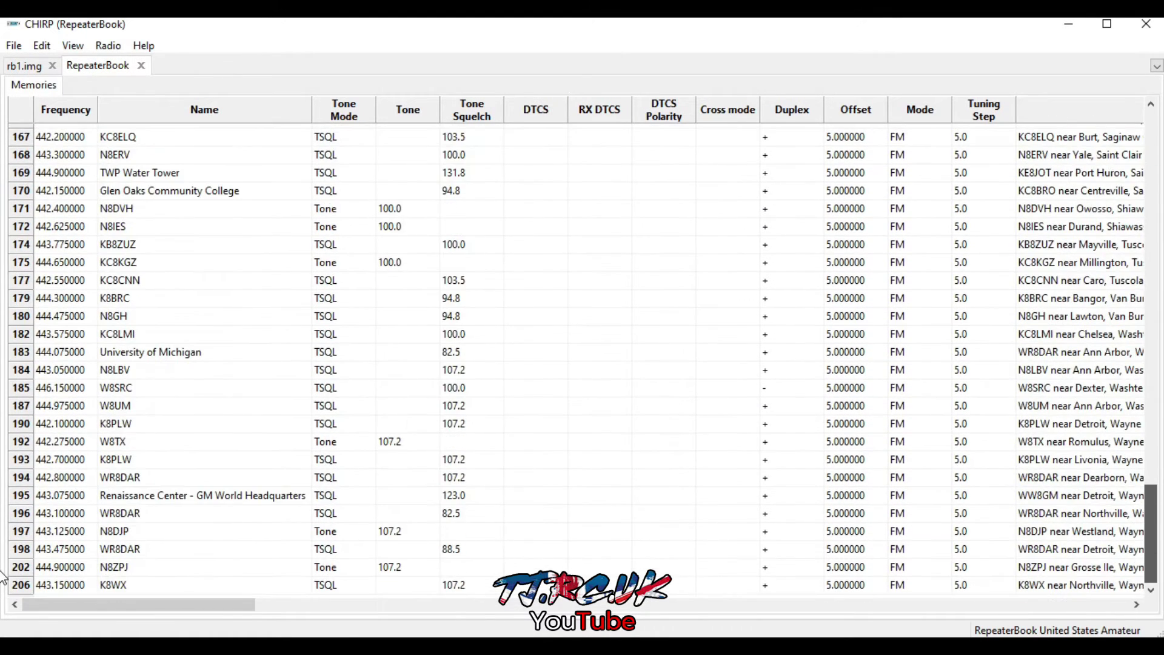
pyautogui.moveTo(1161, 586); pyautogui.dragTo(1149, 349)
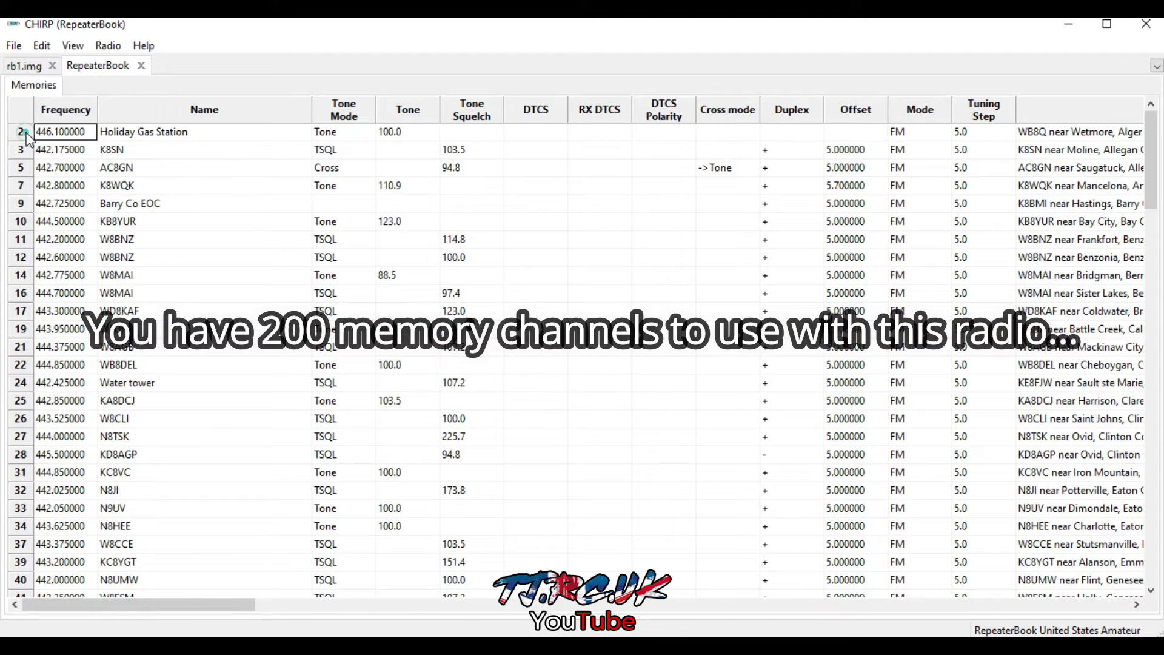
pyautogui.click(26, 136)
pyautogui.keyDown('shift'); pyautogui.click(26, 152); pyautogui.keyUp('shift')
pyautogui.keyDown('shift'); pyautogui.click(26, 167); pyautogui.keyUp('shift')
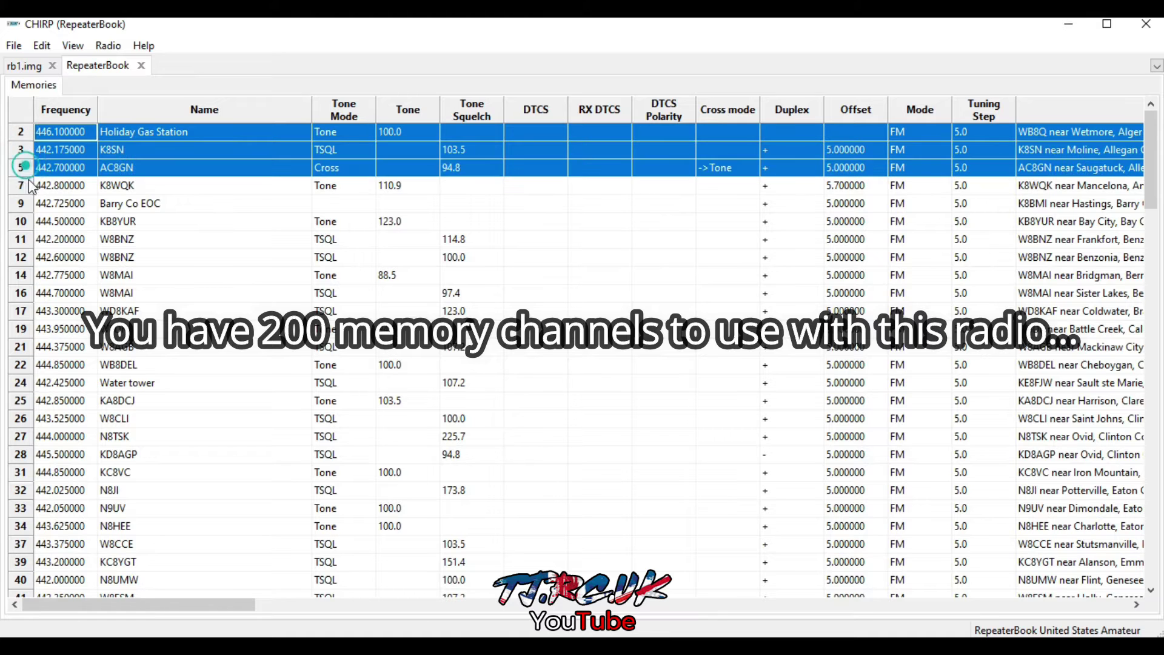
pyautogui.keyDown('shift'); pyautogui.click(26, 310); pyautogui.keyUp('shift')
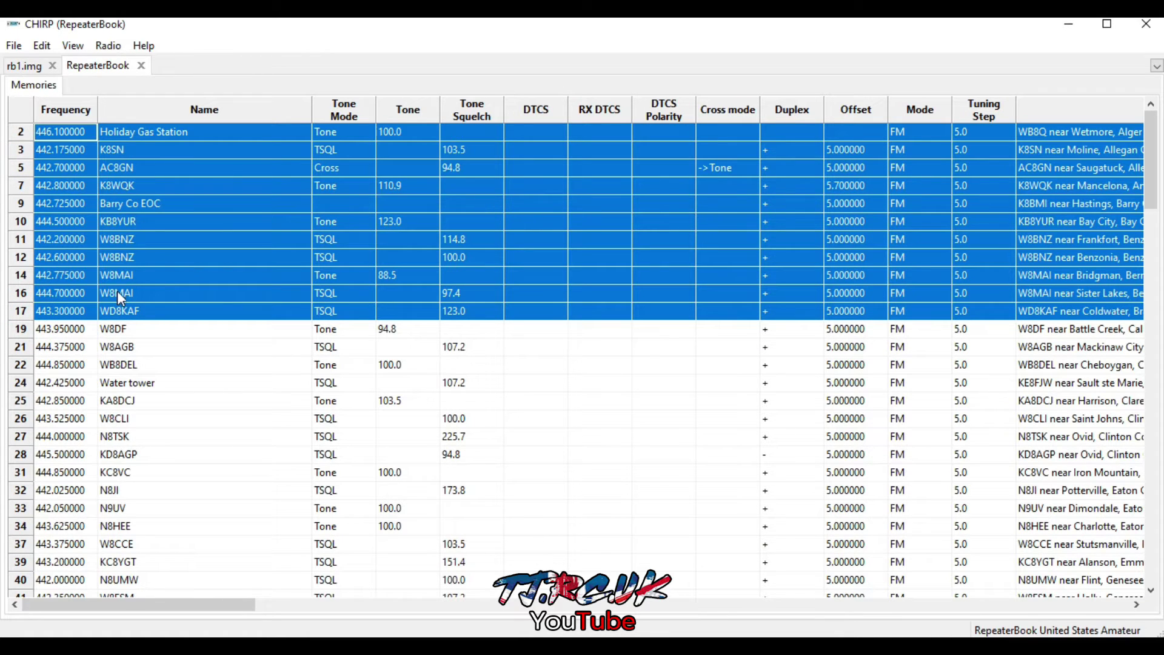
pyautogui.keyDown('shift'); pyautogui.click(123, 365); pyautogui.keyUp('shift')
pyautogui.keyDown('shift'); pyautogui.click(124, 383); pyautogui.keyUp('shift')
pyautogui.keyDown('shift'); pyautogui.click(129, 403); pyautogui.keyUp('shift')
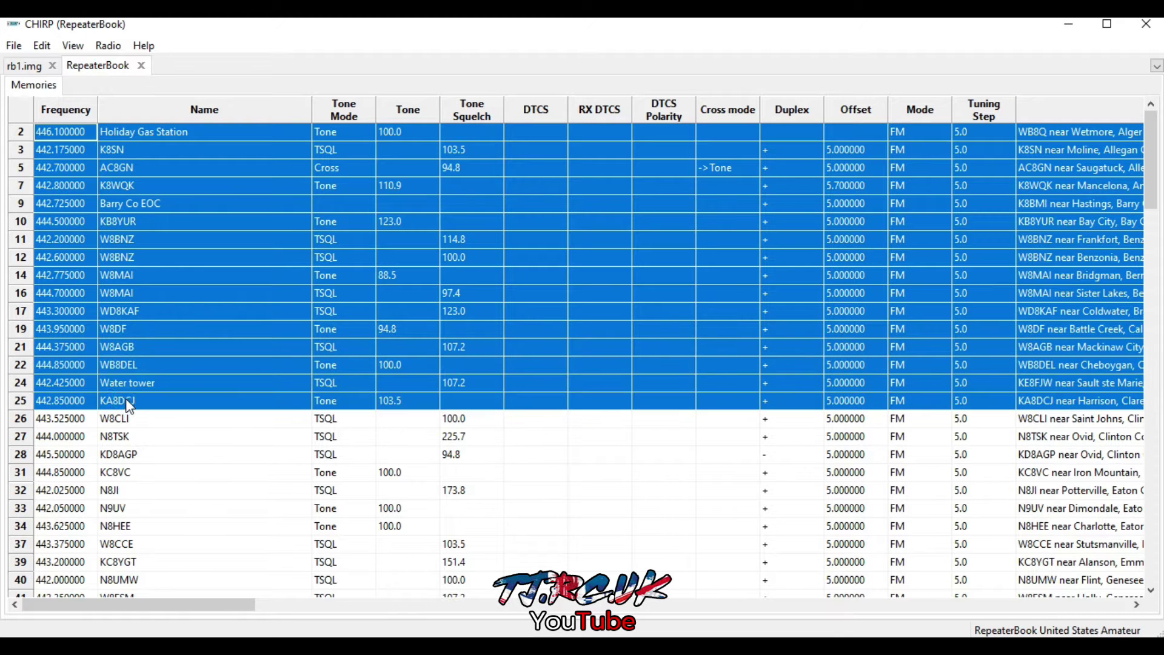
pyautogui.keyDown('shift'); pyautogui.click(133, 421); pyautogui.keyUp('shift')
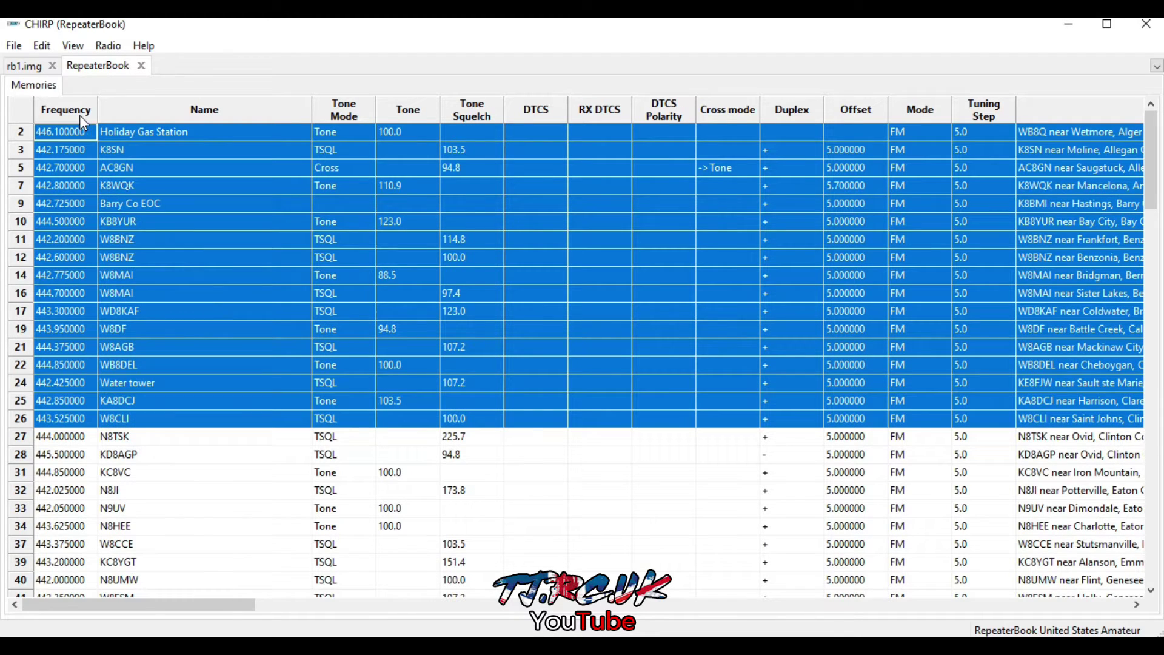
pyautogui.rightClick(98, 214)
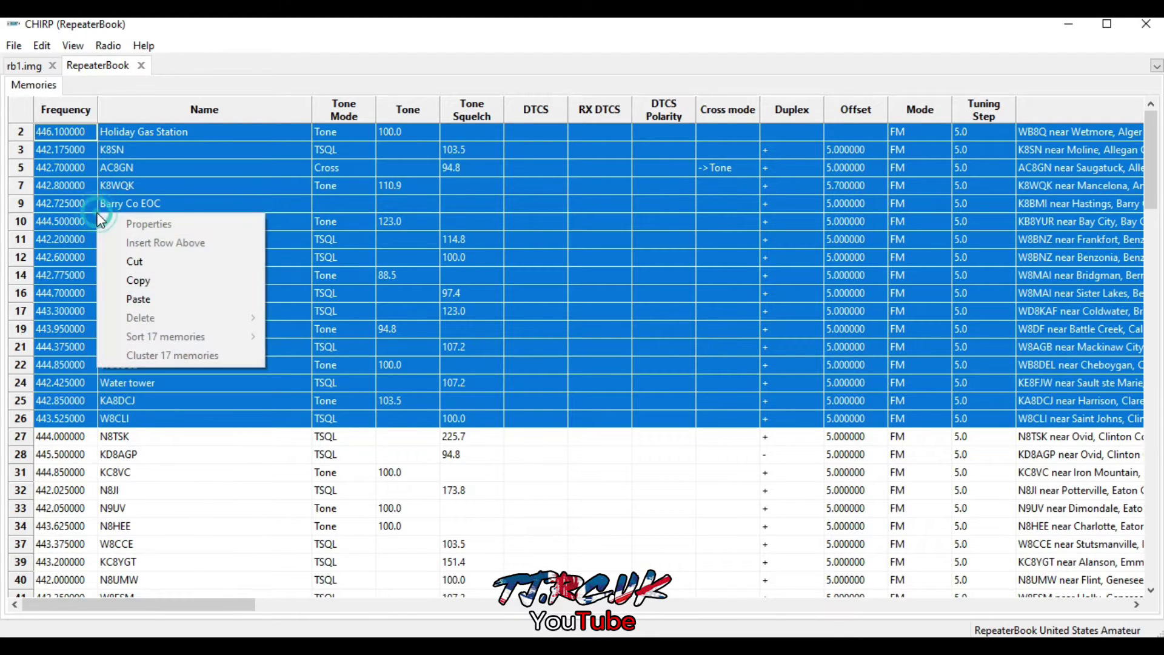
pyautogui.click(168, 285)
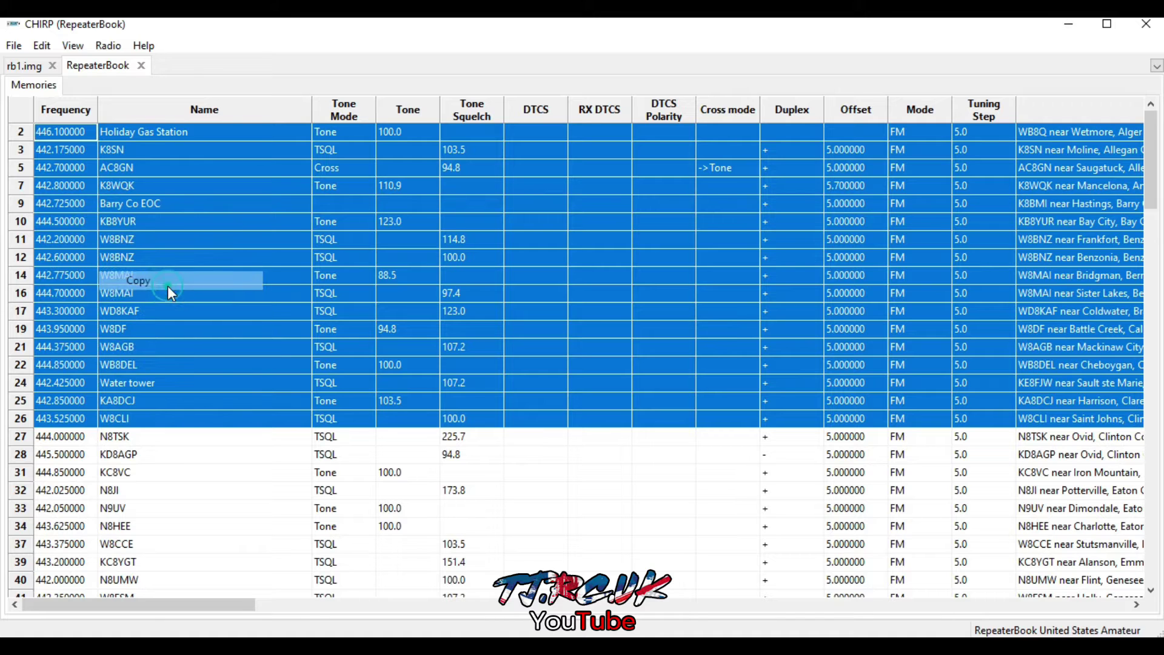
# - Paste the copied repeaters into the rb1.img memory list starting at channel 34
pyautogui.click(18, 64)
pyautogui.scroll(-5, 411, 388)
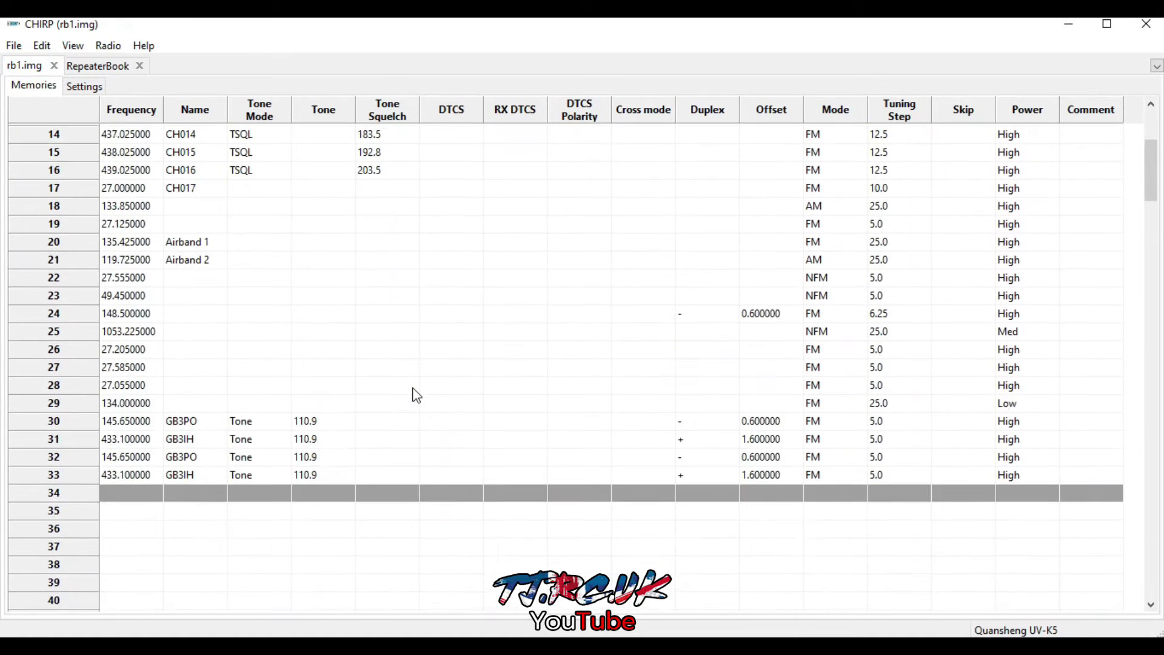
pyautogui.scroll(-4, 416, 395)
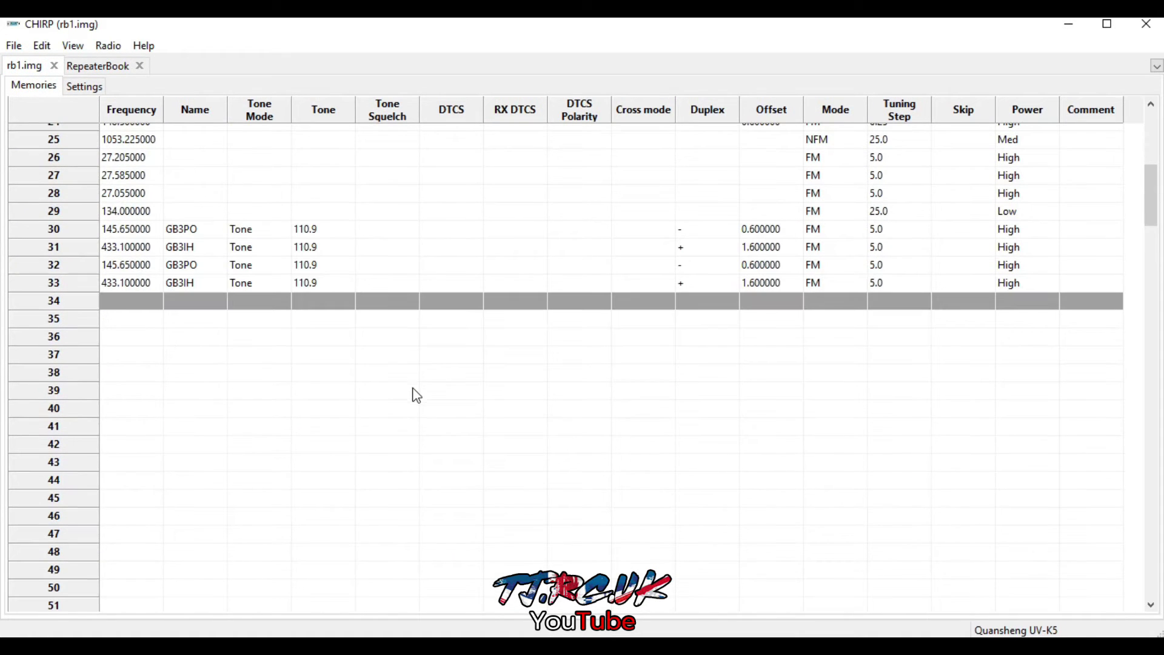
pyautogui.rightClick(124, 305)
pyautogui.click(176, 398)
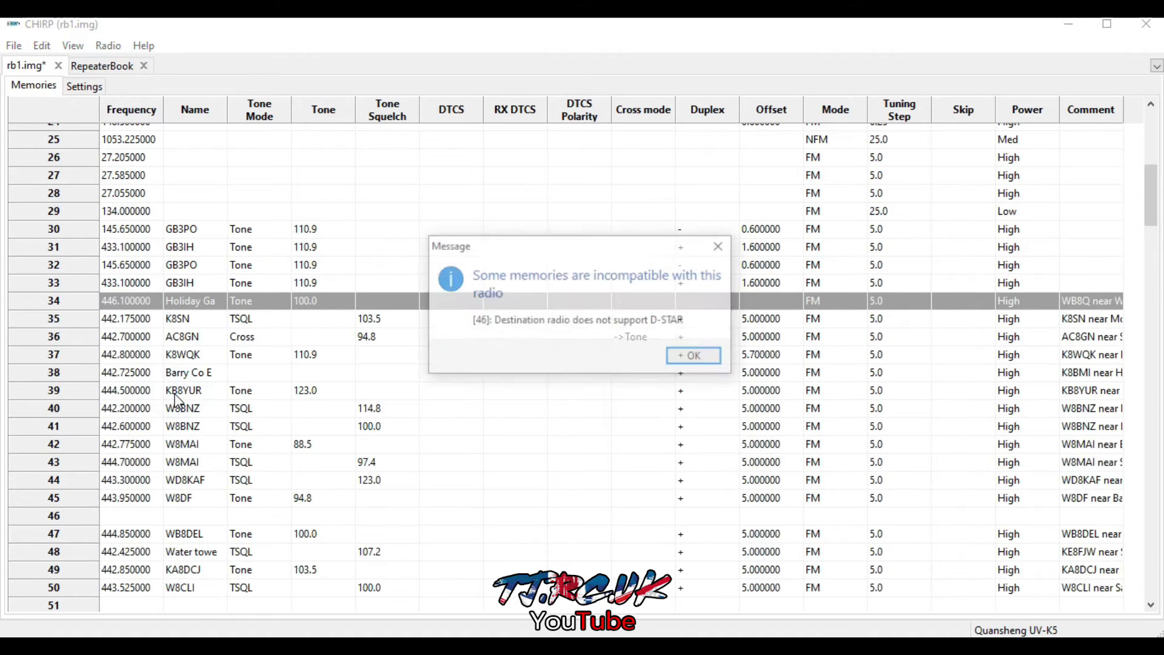
pyautogui.click(696, 358)
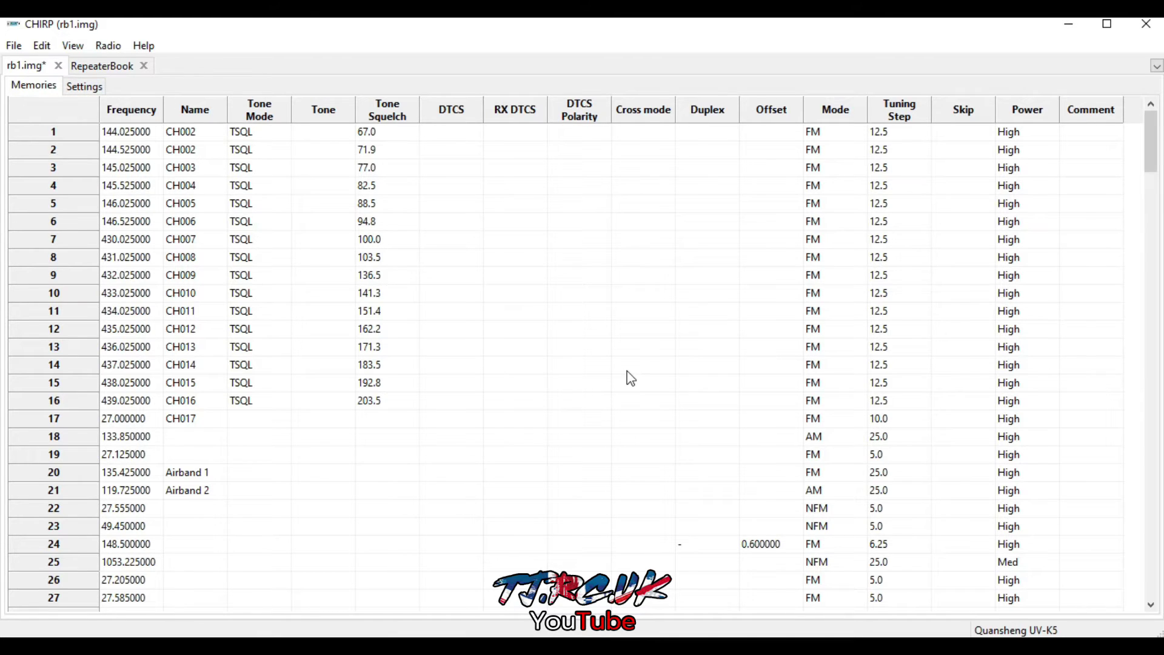
pyautogui.scroll(-3, 434, 470)
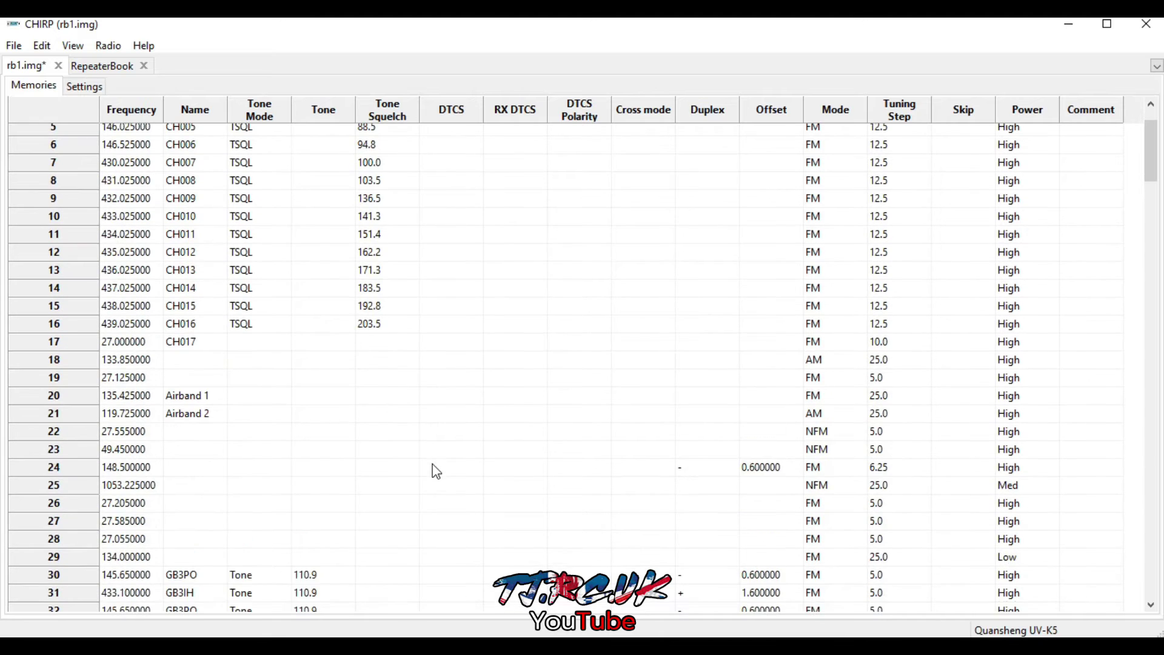
pyautogui.scroll(3, 434, 471)
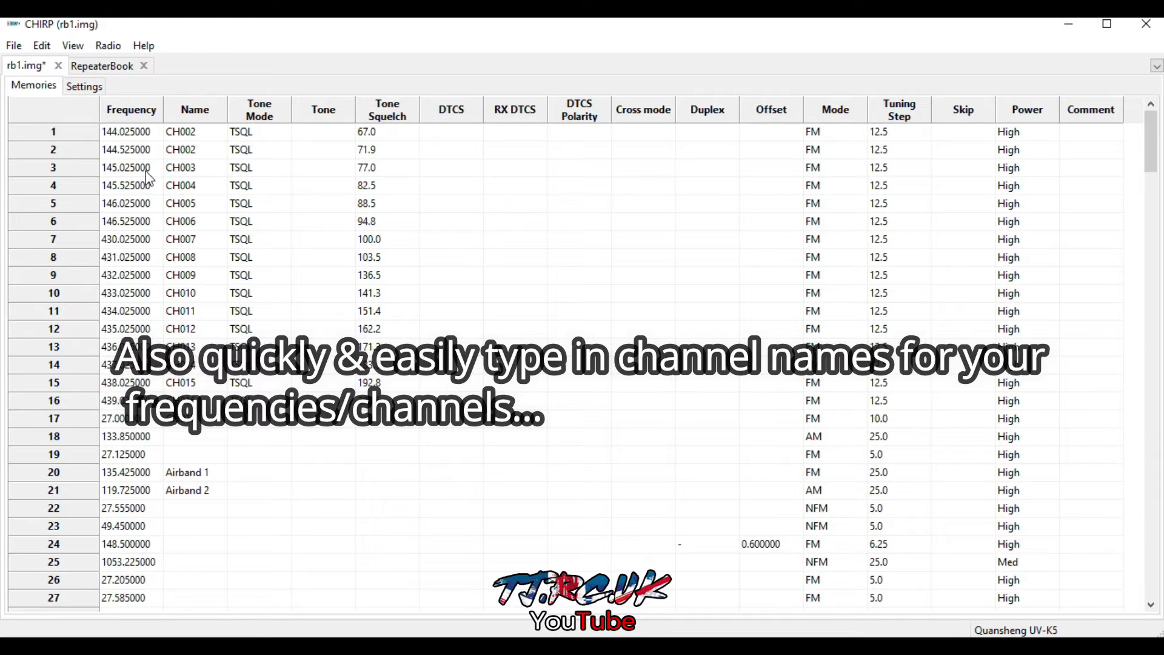
pyautogui.click(87, 91)
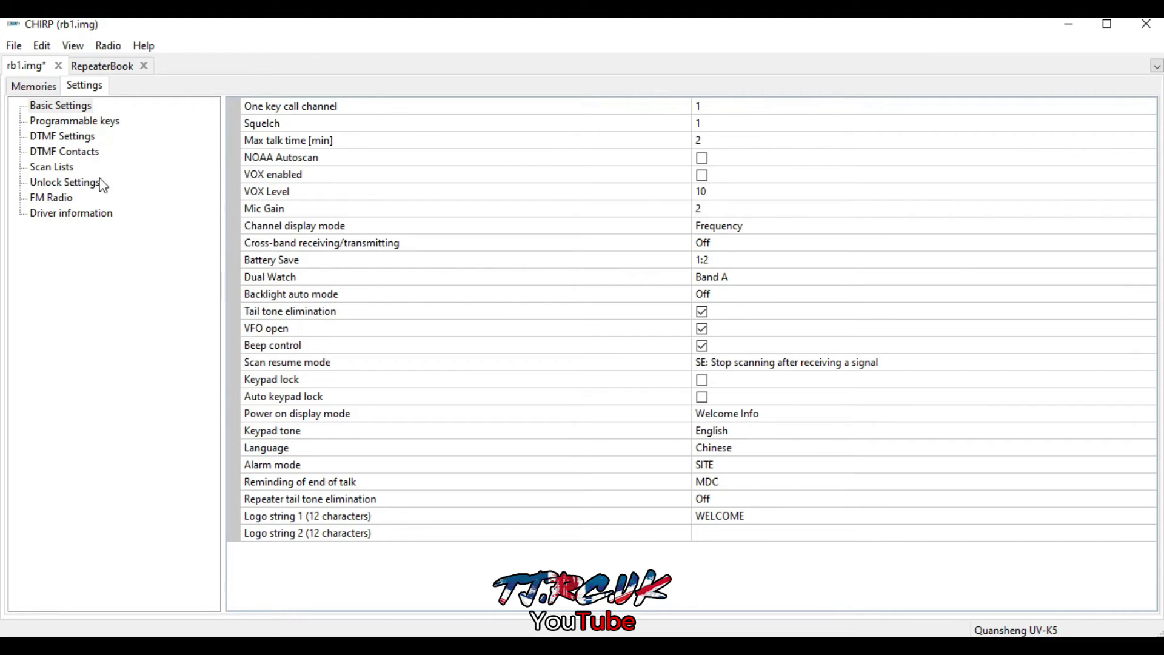
pyautogui.click(58, 214)
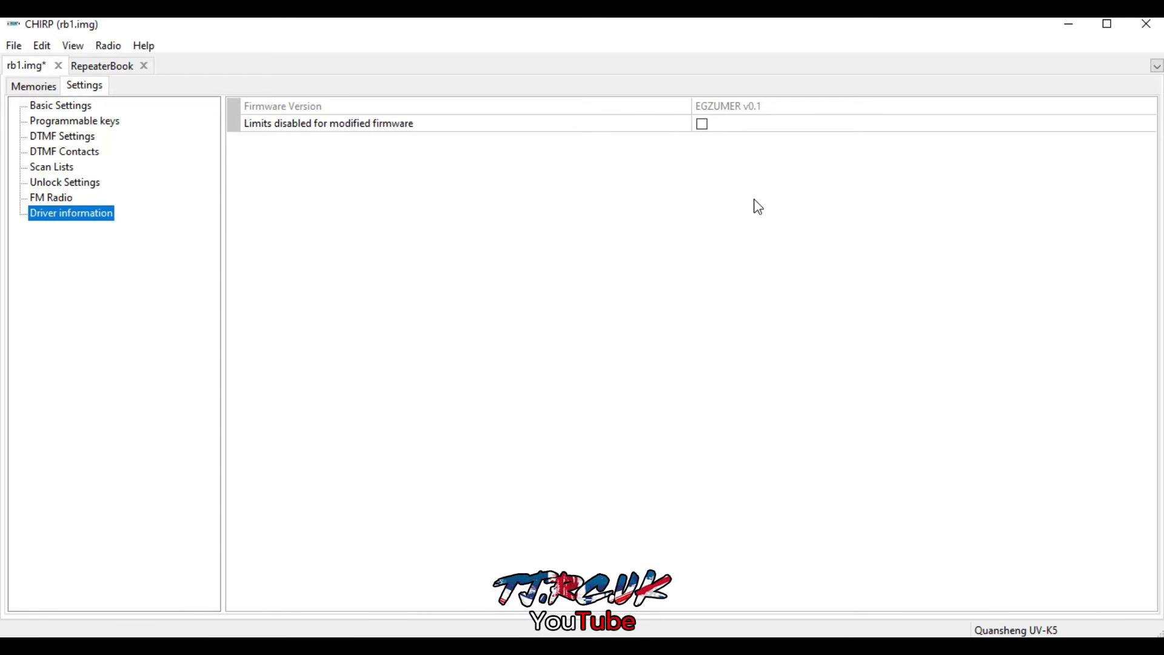
pyautogui.click(702, 125)
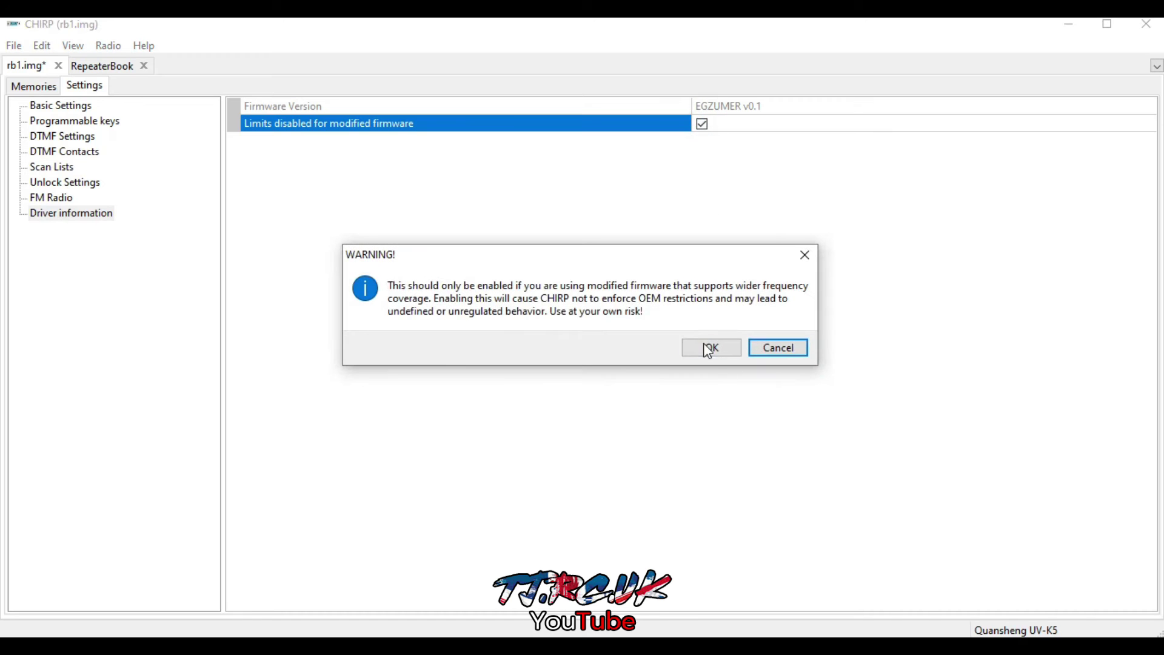
pyautogui.click(788, 353)
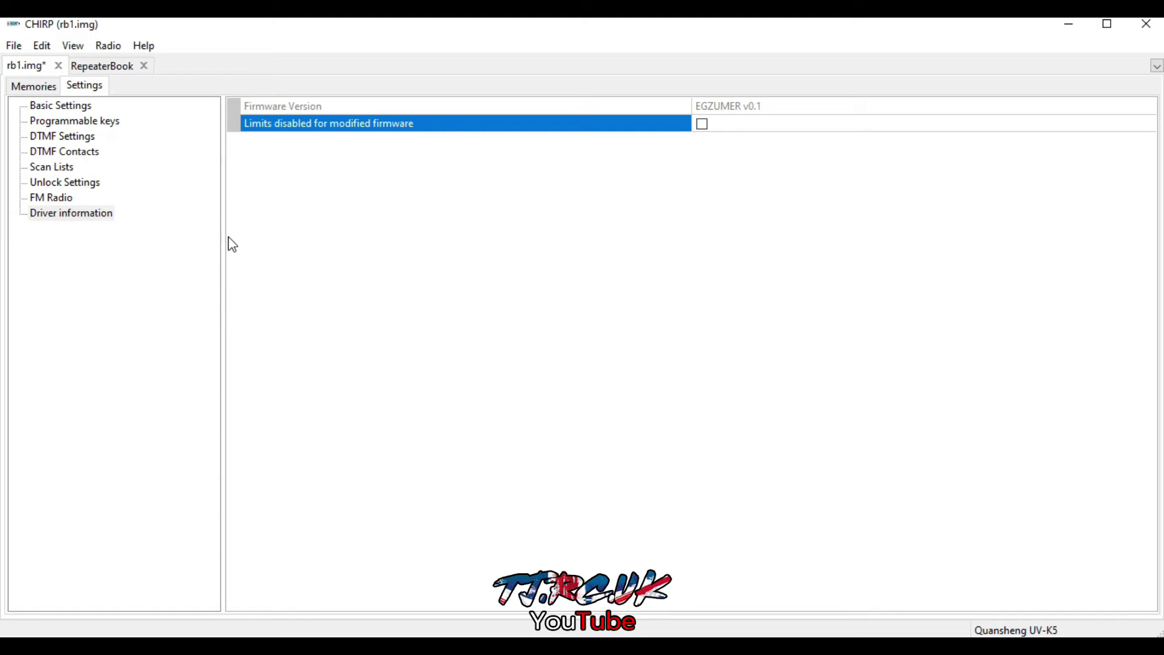
# - Try to add the frequency 27.000 to empty channel 51 in the rb1.img memory list
pyautogui.click(25, 88)
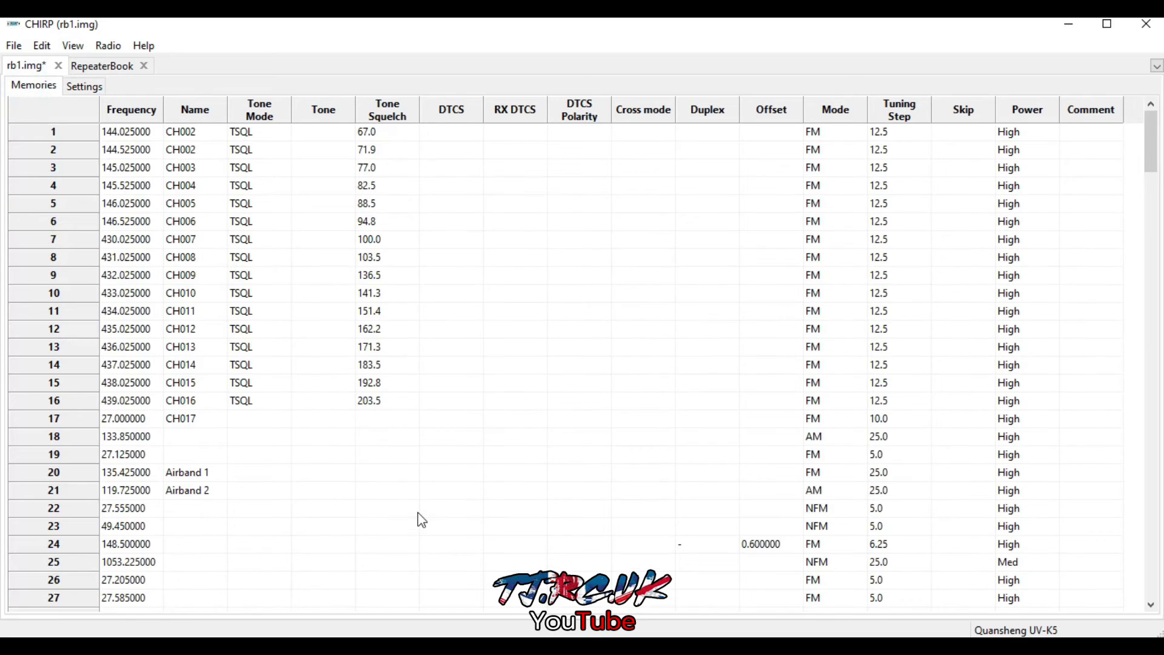
pyautogui.scroll(-11, 418, 513)
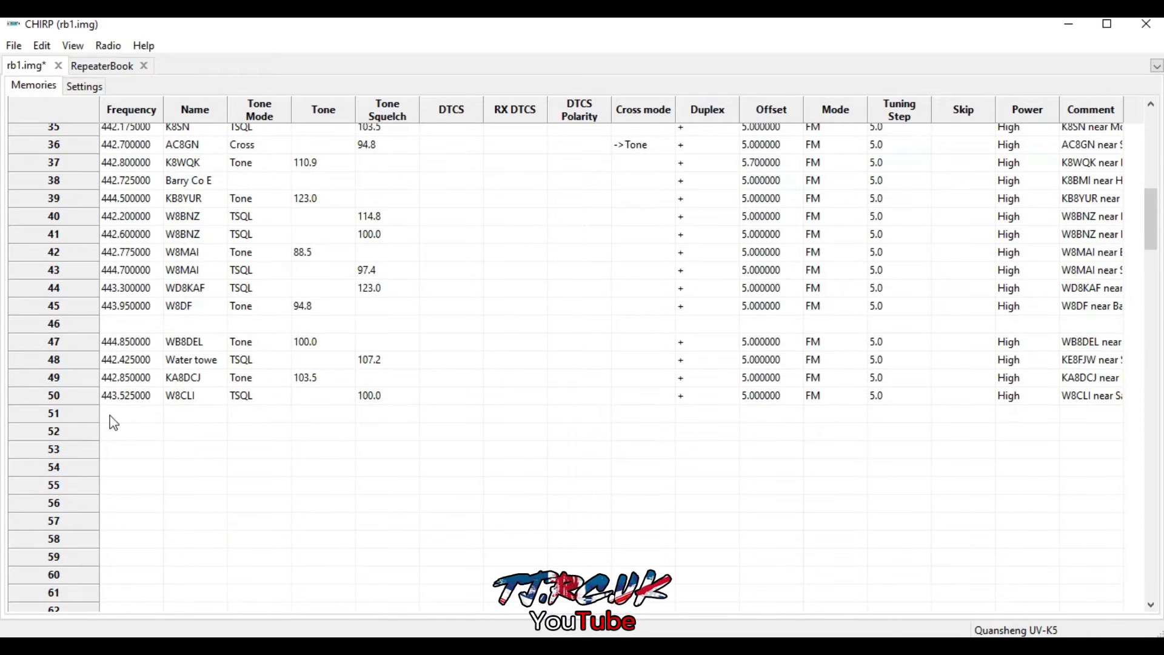
pyautogui.click(113, 423)
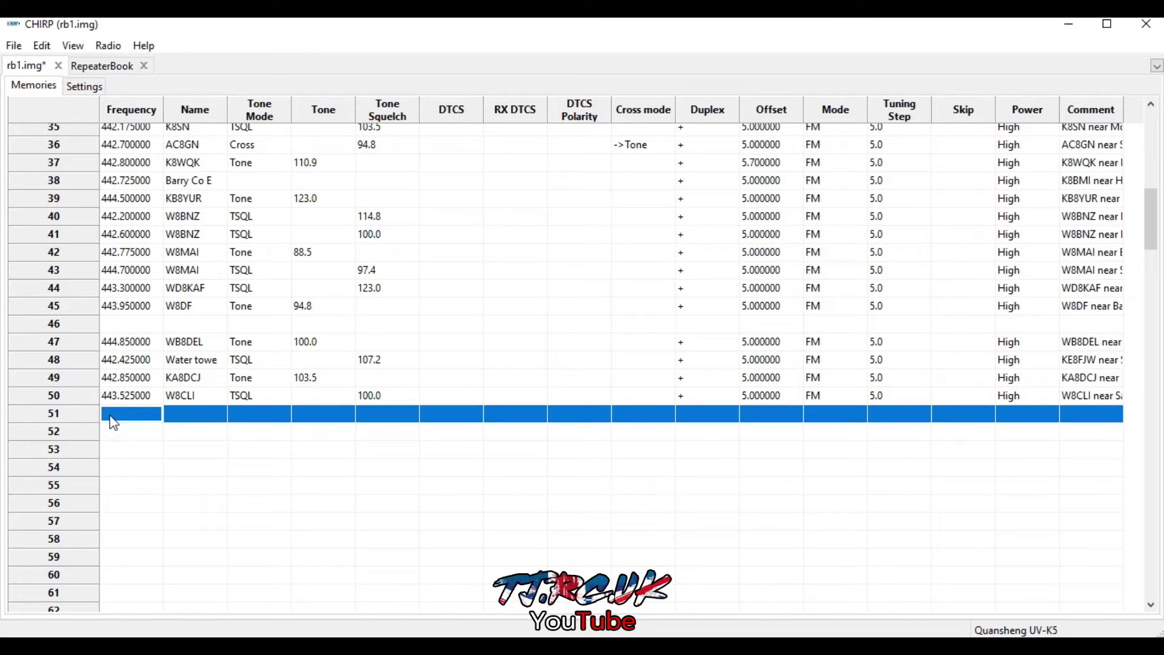
pyautogui.write('27.000')
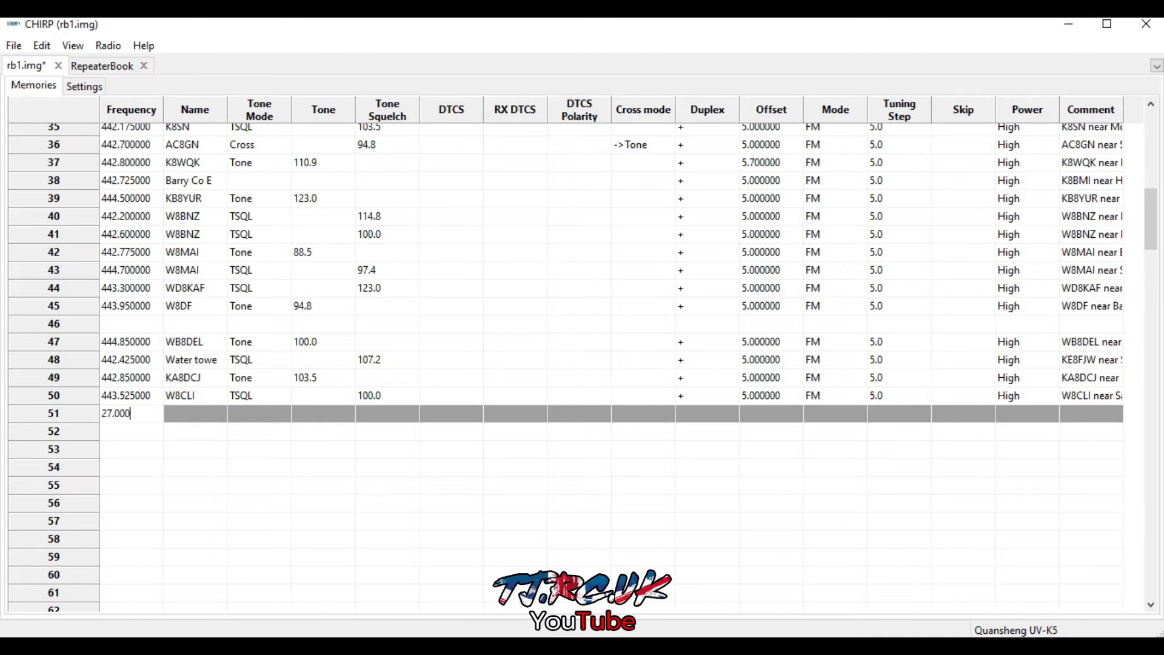
pyautogui.press('Return')
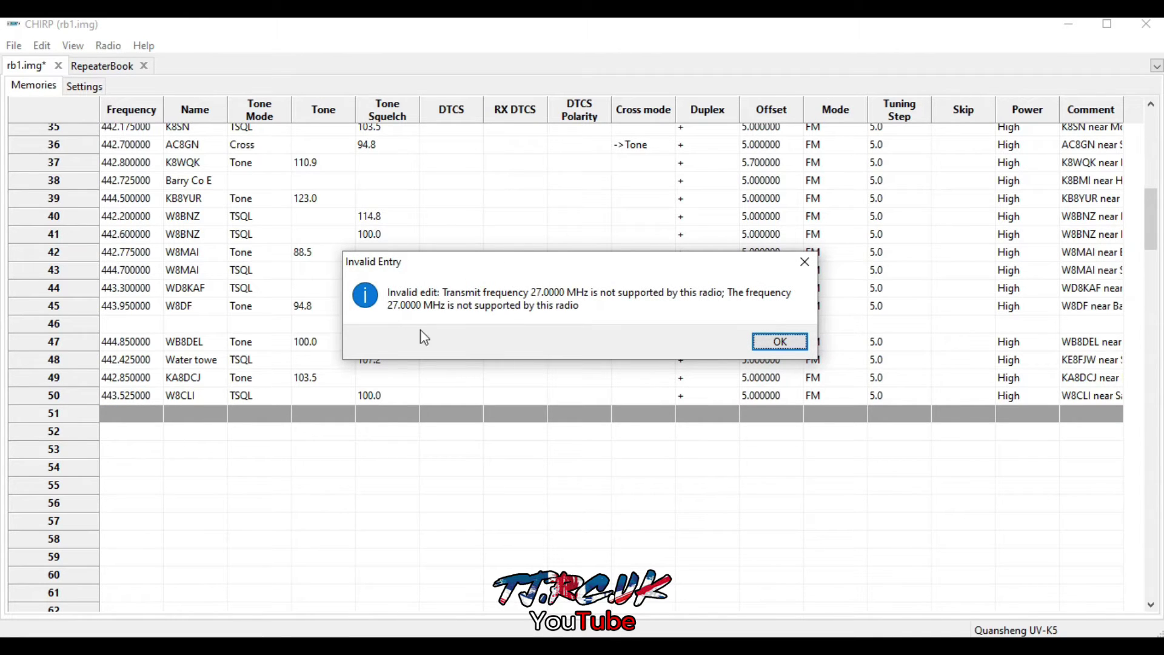
pyautogui.click(776, 341)
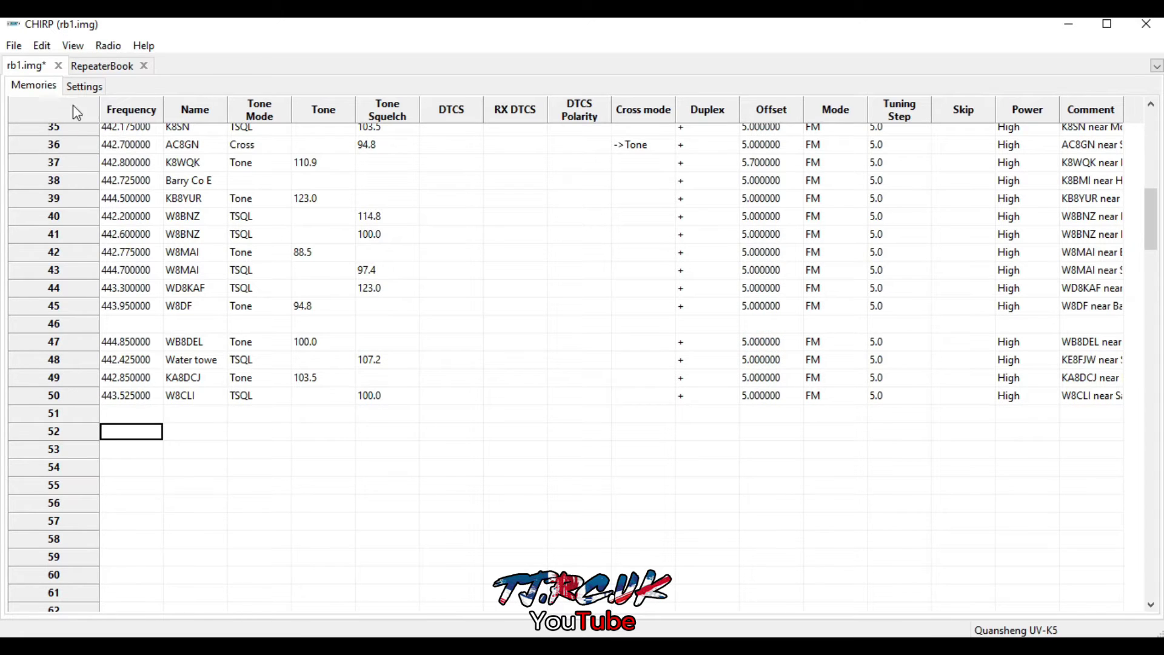
# - Enable "Limits disabled for modified firmware" in the radio's driver information settings and accept the risk
pyautogui.click(85, 87)
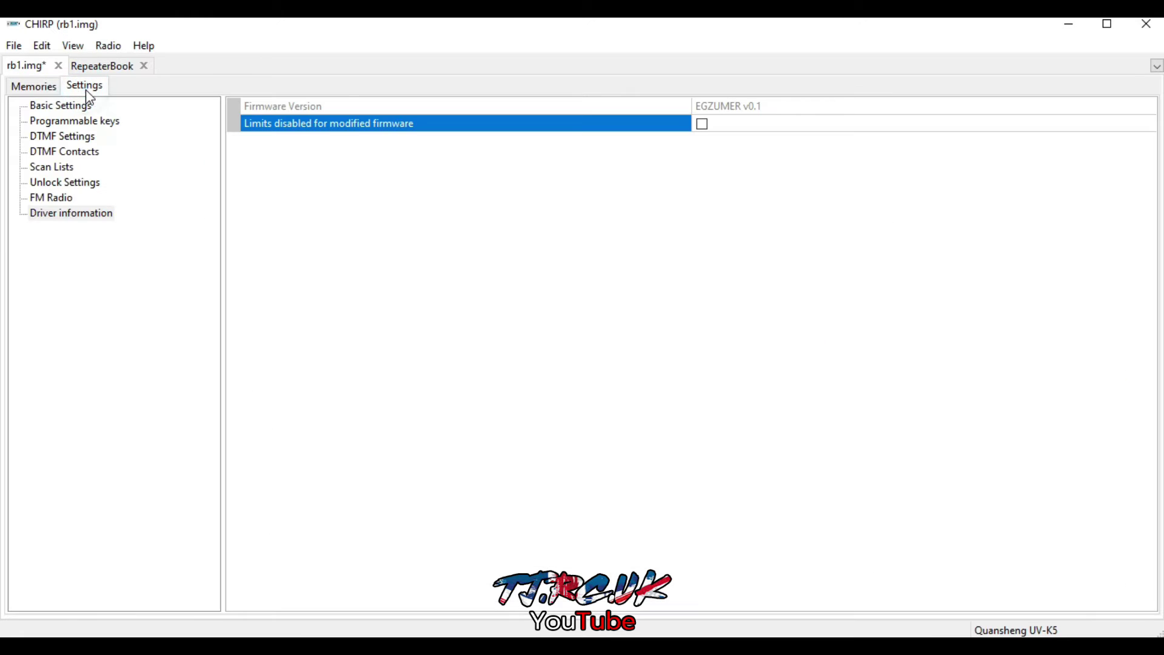
pyautogui.click(702, 124)
pyautogui.click(717, 355)
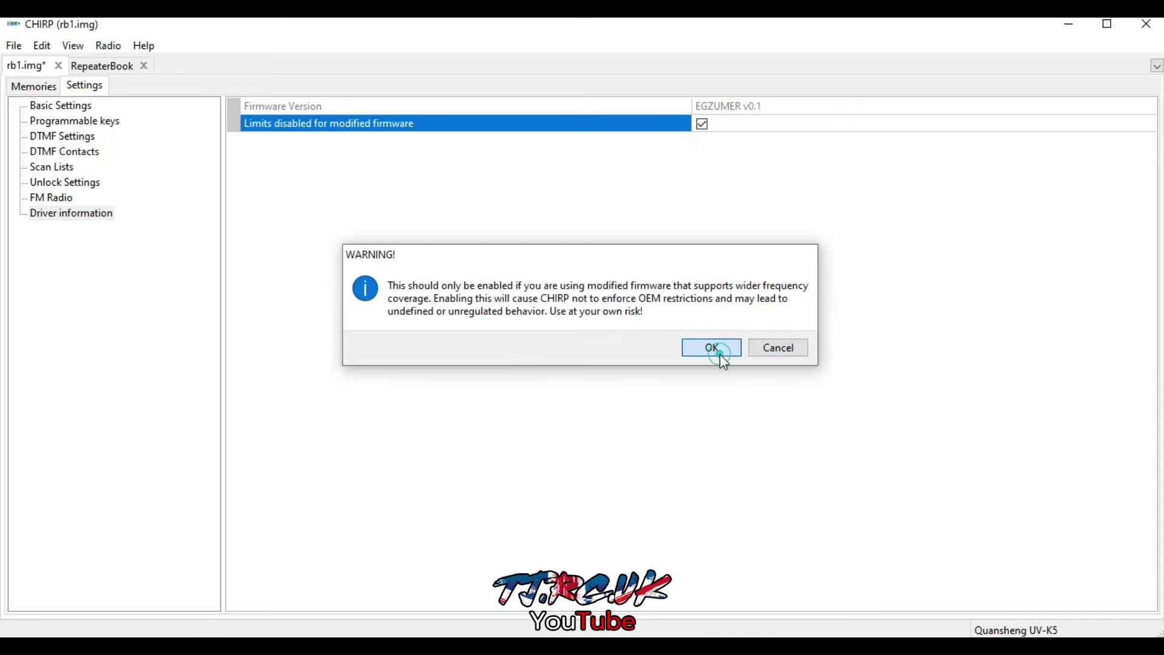
# - Enter the frequency 27.000 in empty channel 52 of the memory list
pyautogui.click(31, 86)
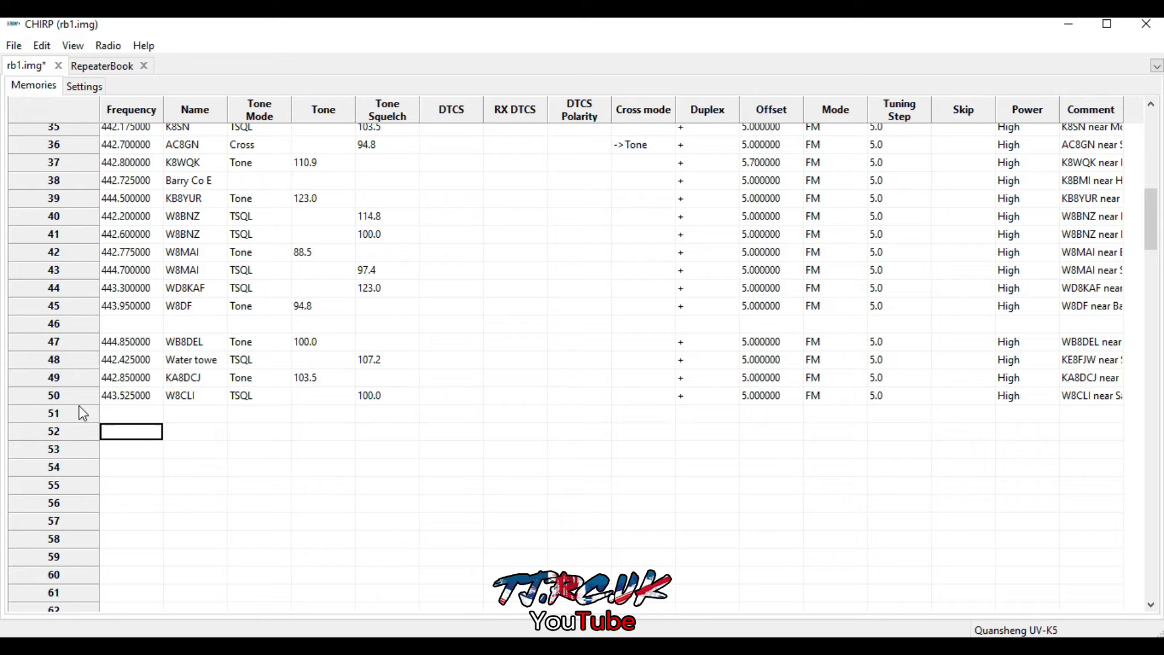
pyautogui.write('27.000')
pyautogui.press('Return')
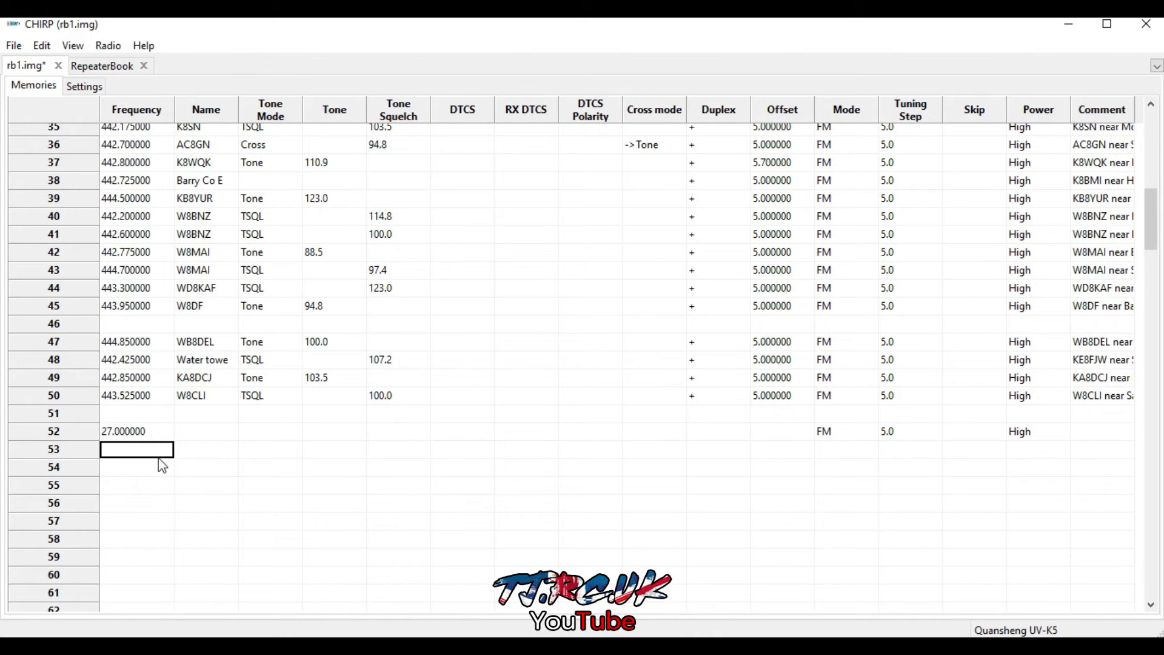
# - Cut the 27.000 MHz entry from channel 52 of the rb1.img memory list
pyautogui.click(159, 438)
pyautogui.rightClick(157, 436)
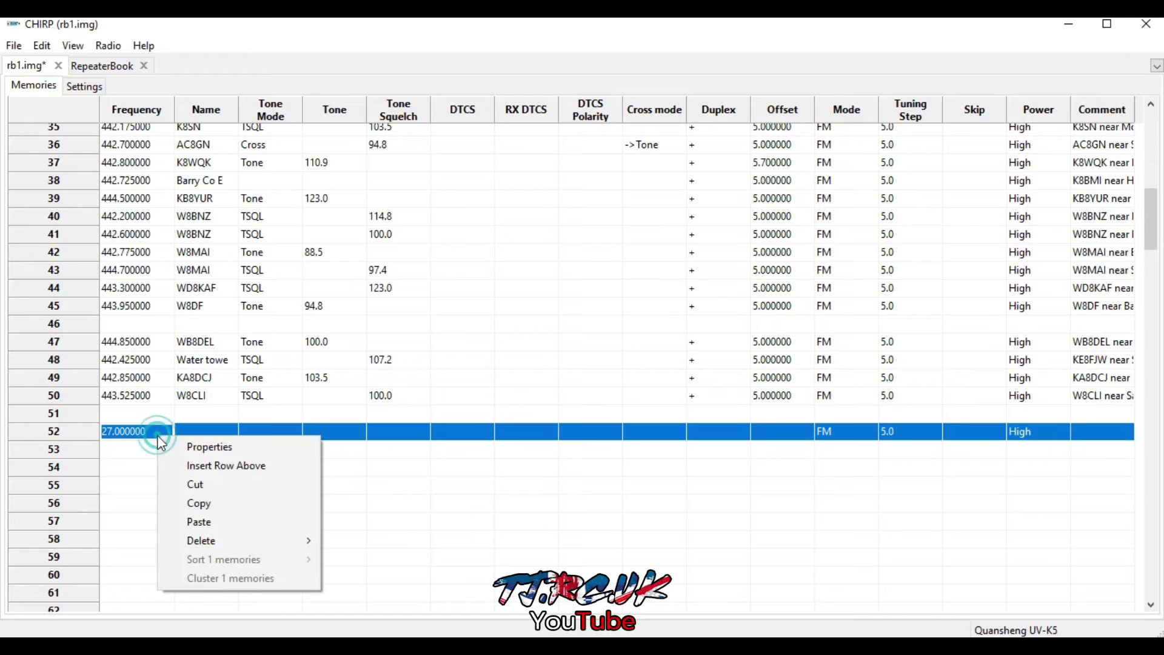
pyautogui.click(216, 484)
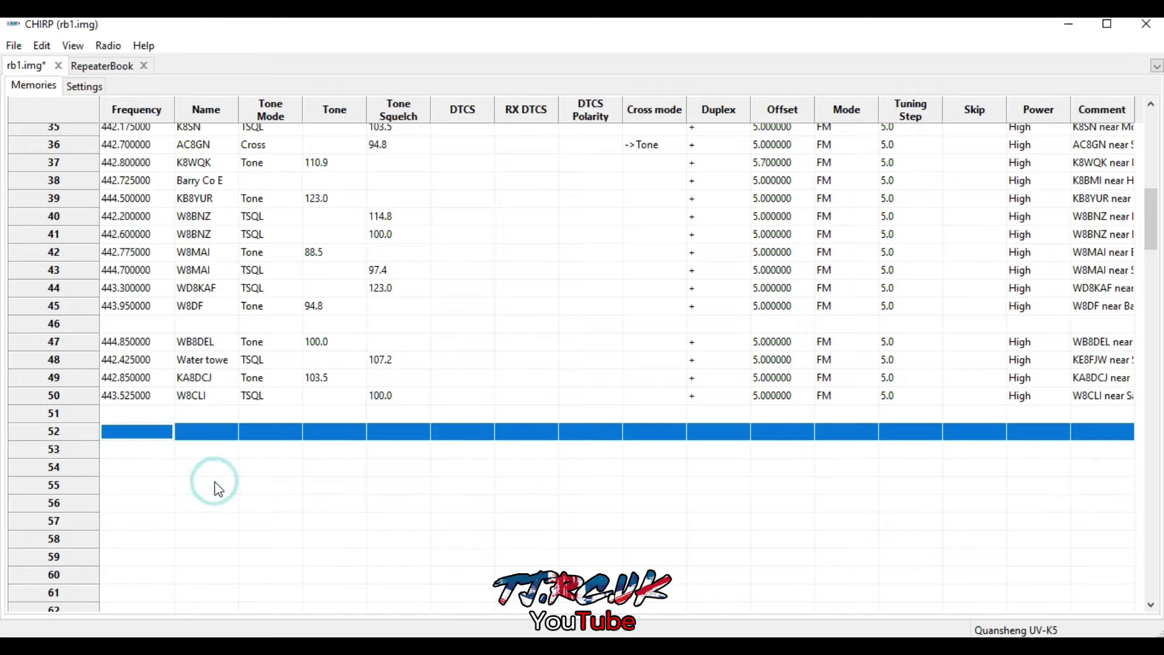
# - Examine the radio's basic settings, including the available channel display mode options and the cross-band setting
pyautogui.click(75, 87)
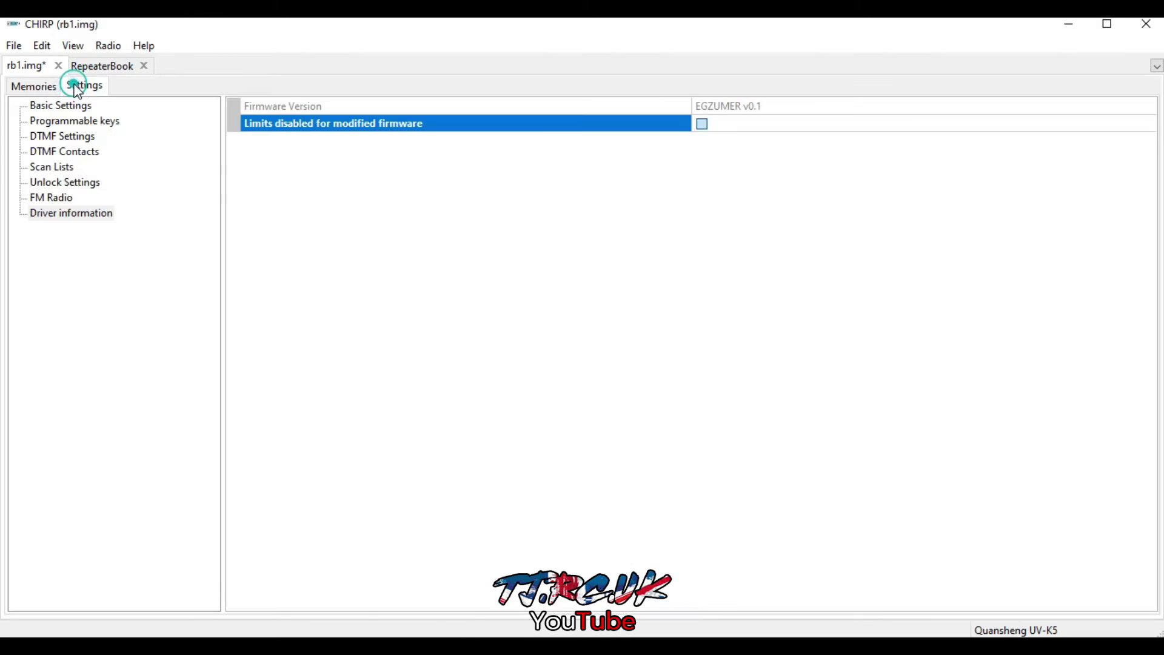
pyautogui.click(72, 107)
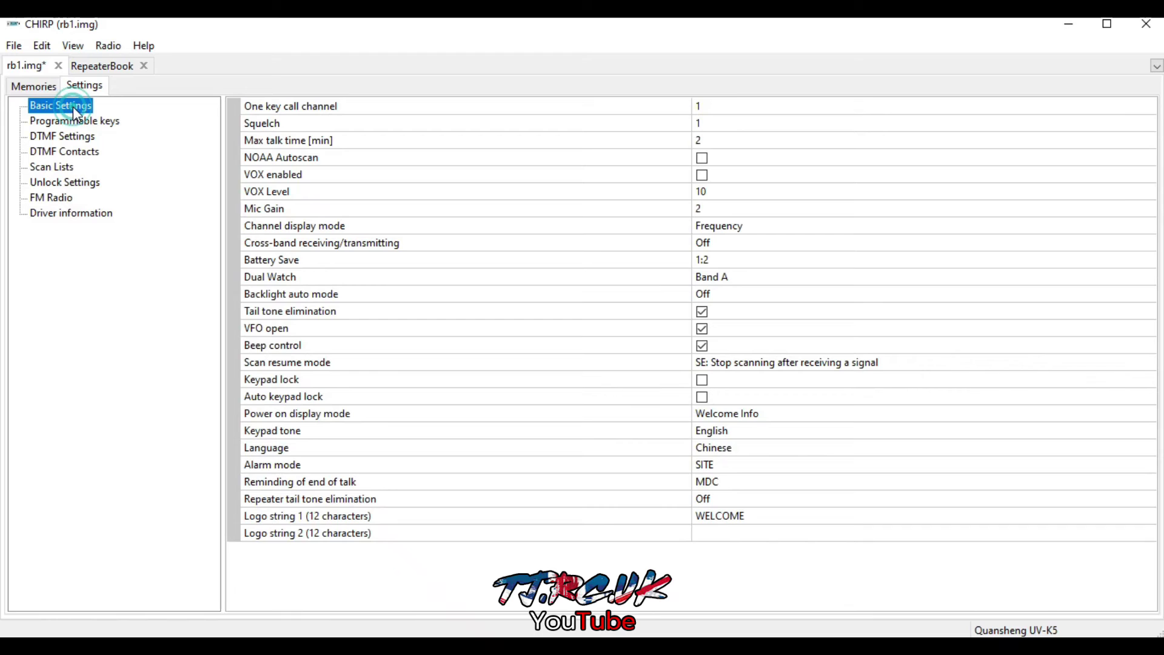
pyautogui.click(314, 230)
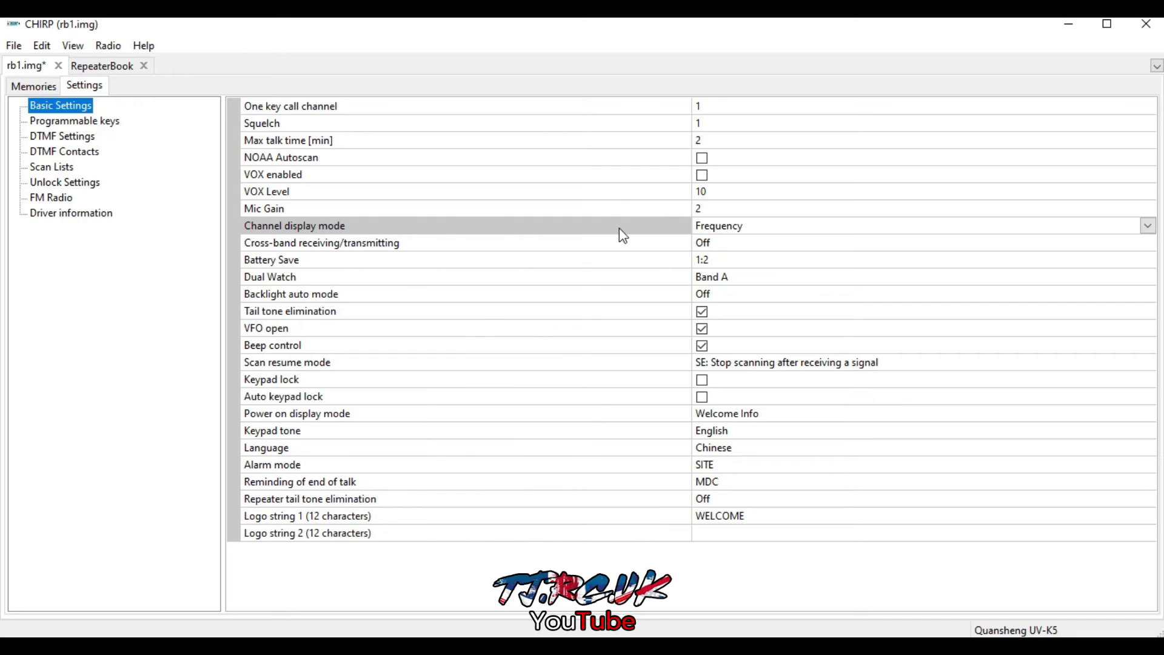
pyautogui.click(1147, 228)
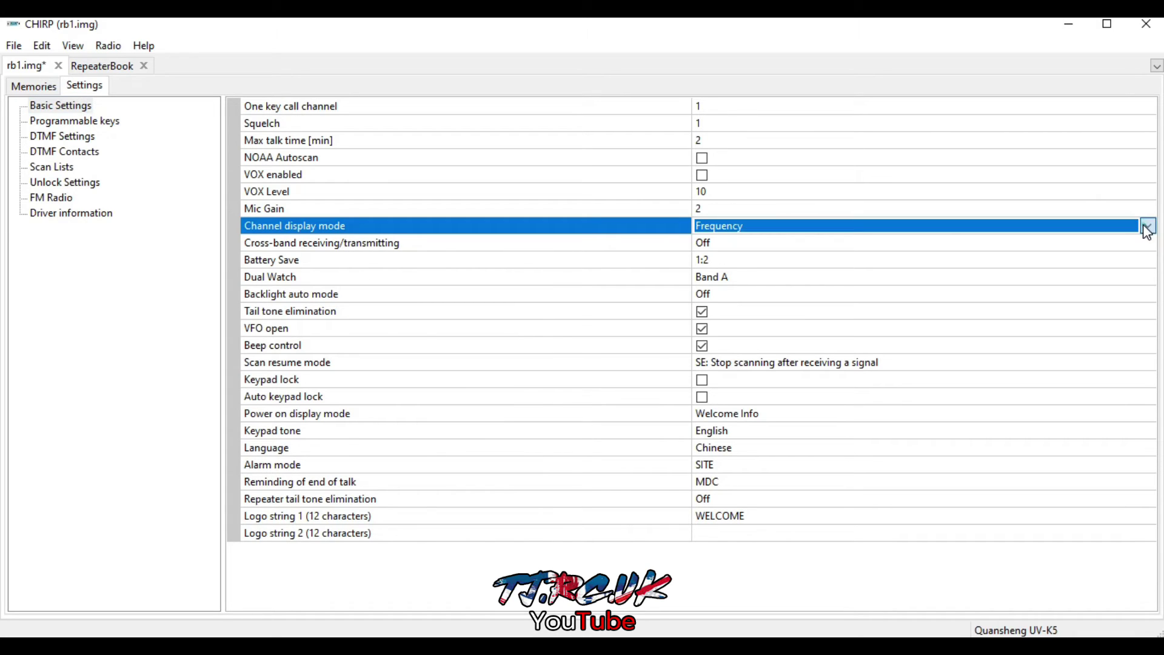
pyautogui.click(1147, 228)
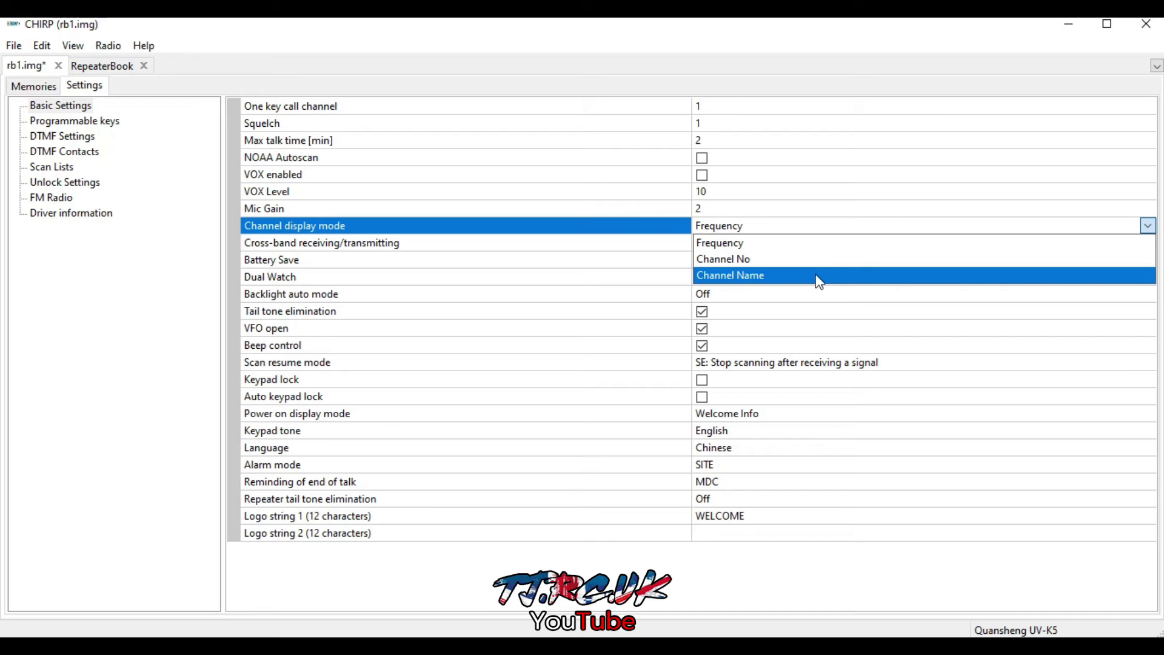
pyautogui.click(665, 248)
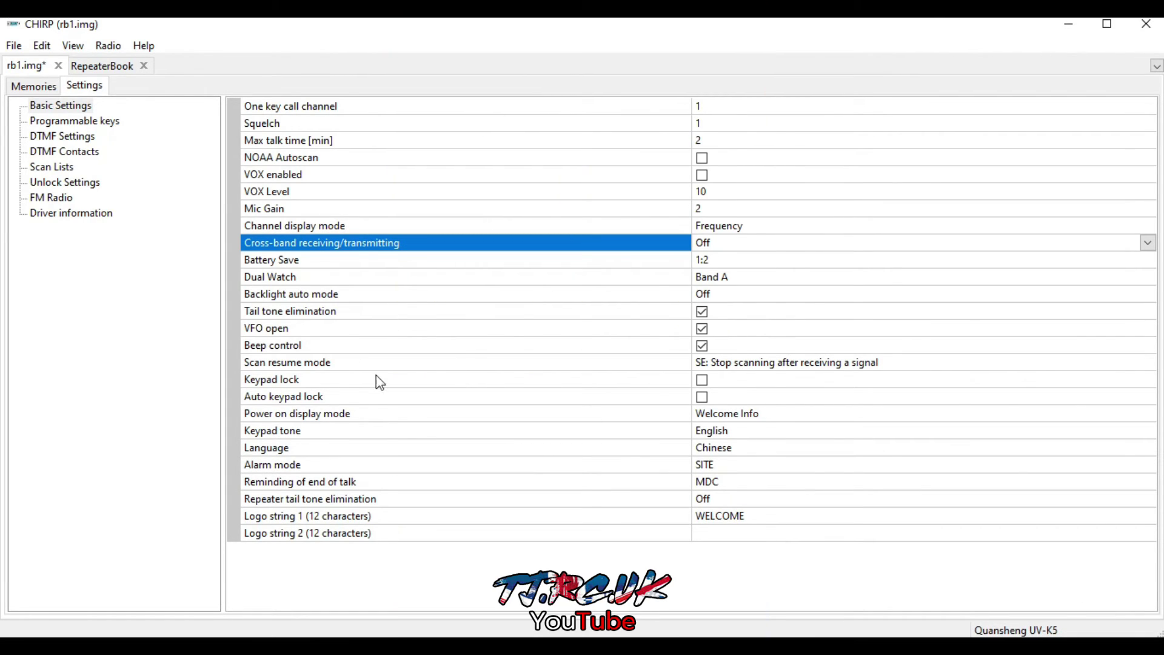
# - Review the scan resume mode options and select "SE: Stop scanning after receiving a signal"
pyautogui.click(312, 368)
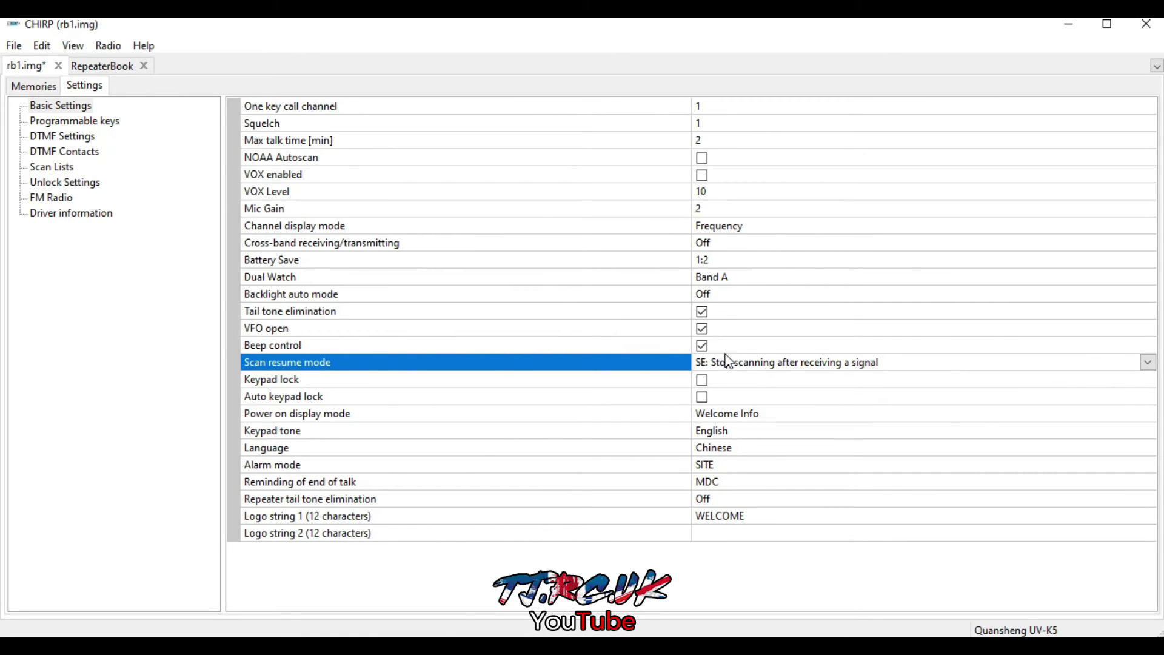
pyautogui.click(771, 364)
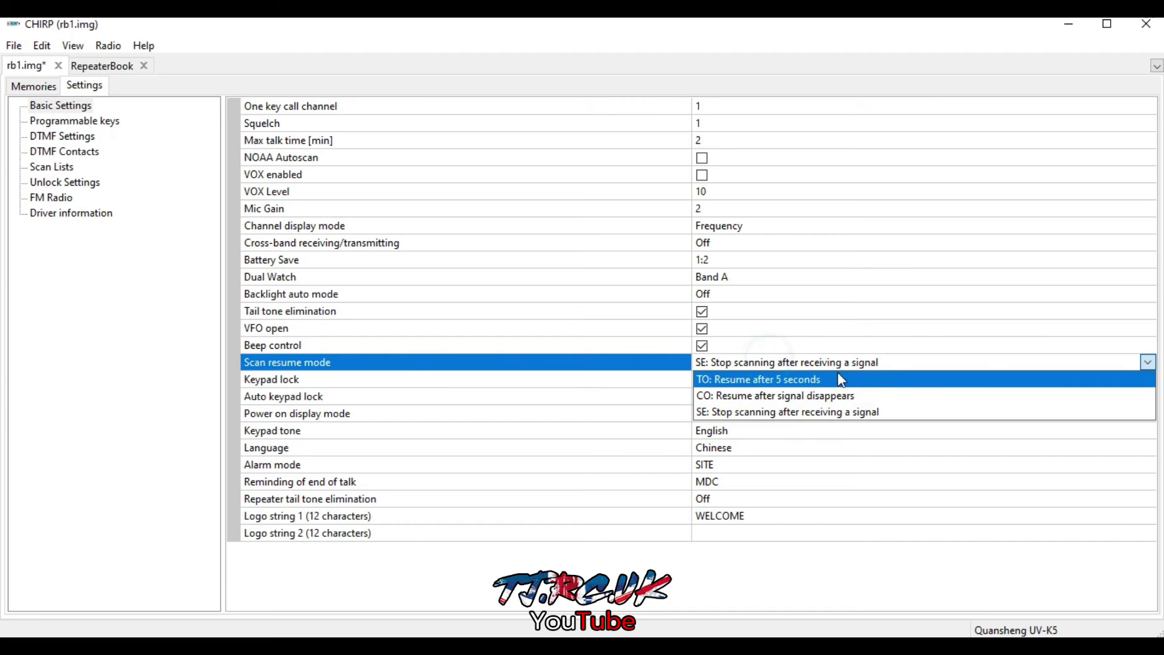
pyautogui.click(1148, 364)
pyautogui.click(1149, 364)
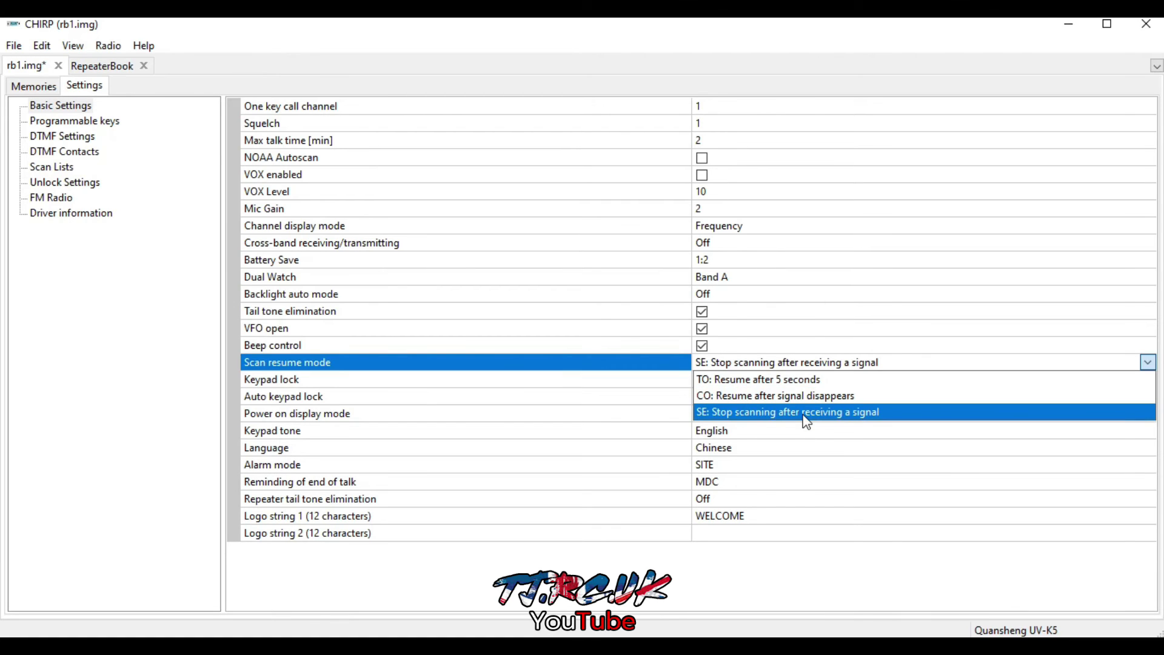
pyautogui.click(807, 412)
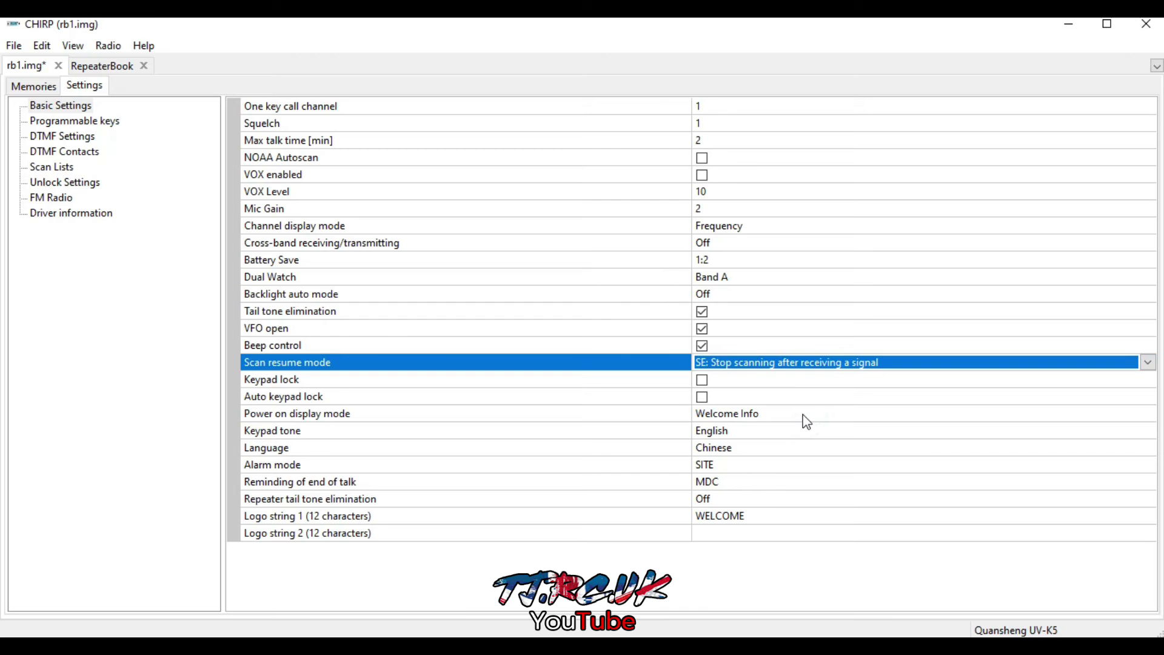
# - Compare the rb1.img memory list with the RepeaterBook source list and look over the channels around the pasted repeaters
pyautogui.click(33, 86)
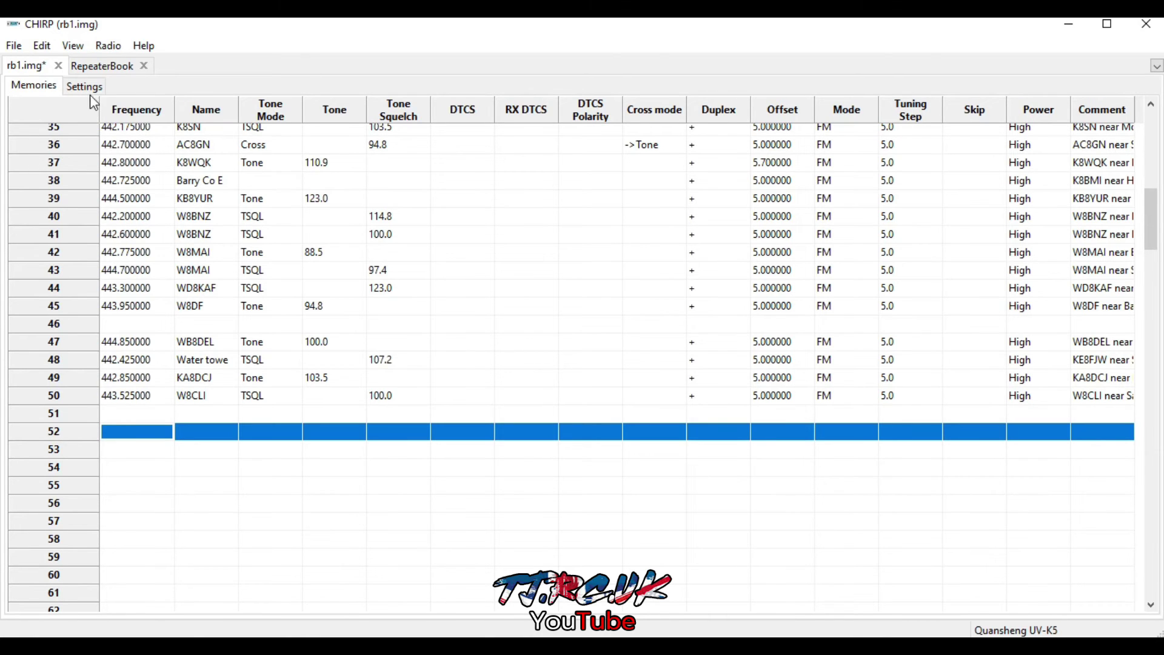
pyautogui.click(100, 66)
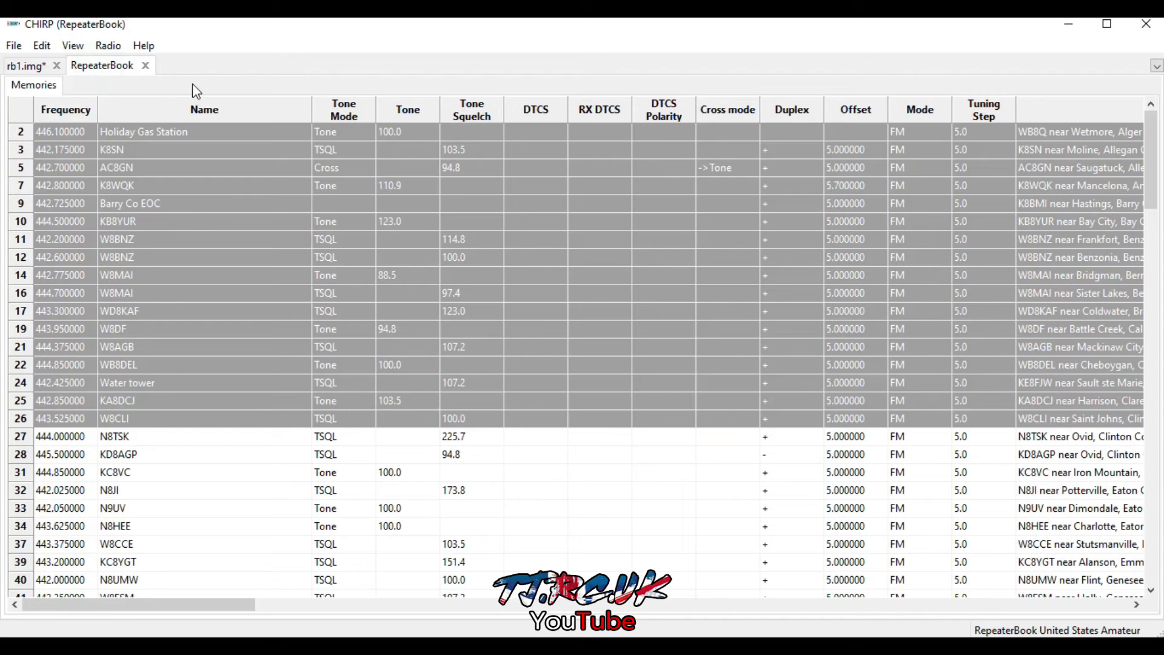
pyautogui.click(6, 68)
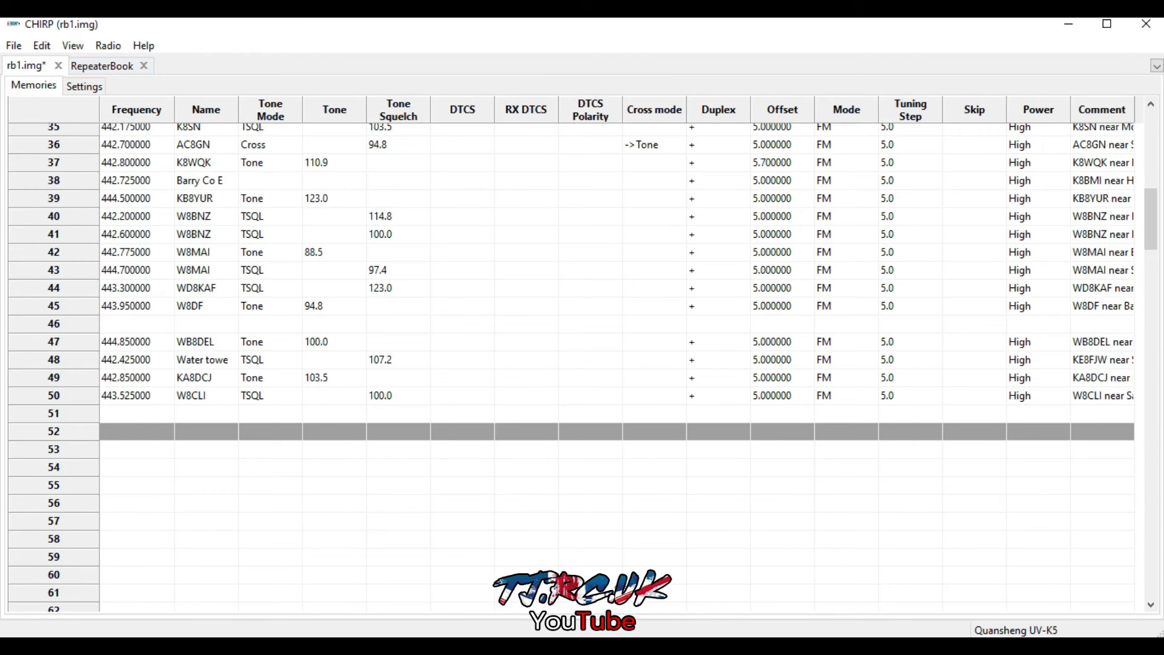
pyautogui.scroll(4, 570, 364)
pyautogui.scroll(-4, 570, 363)
pyautogui.scroll(6, 570, 364)
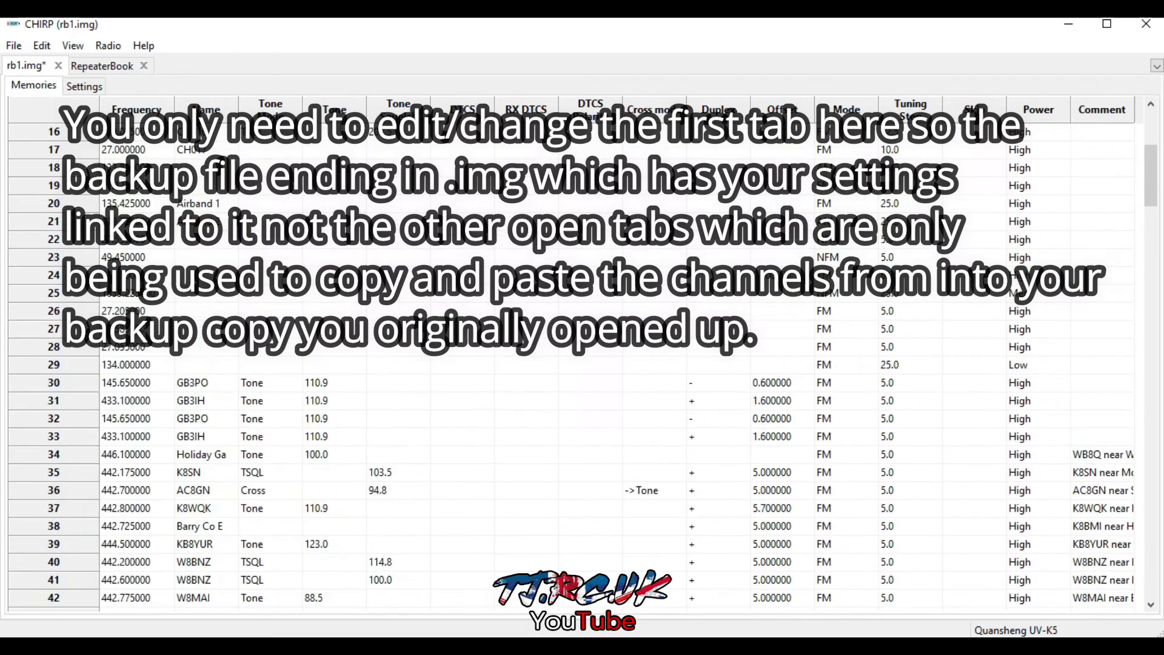
pyautogui.click(105, 66)
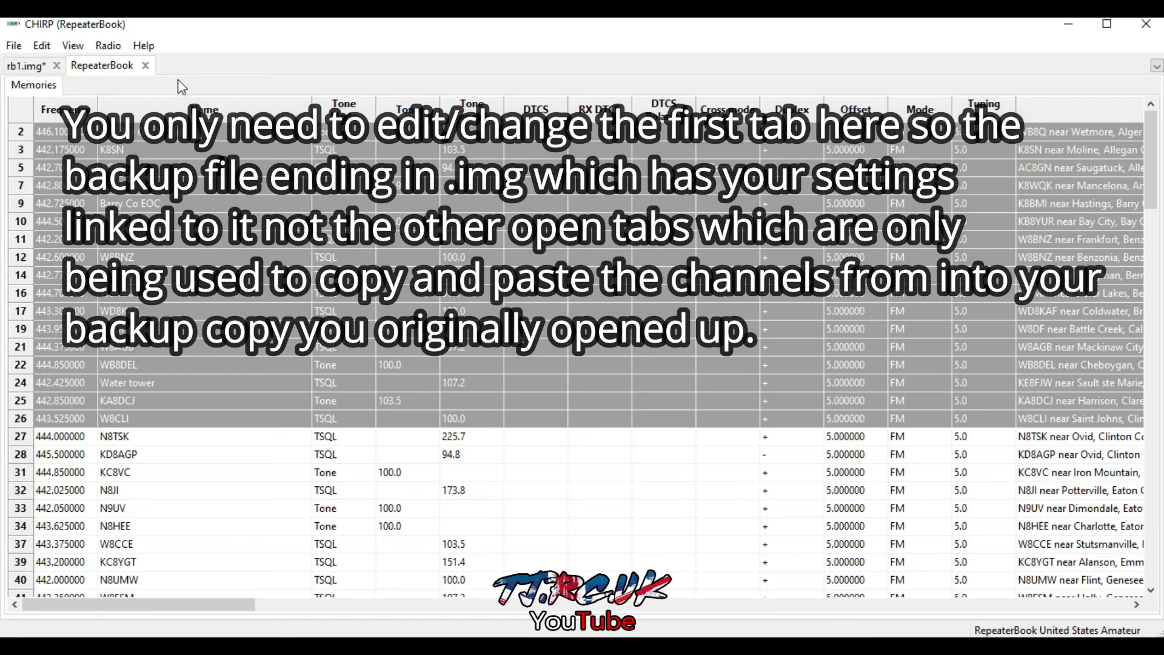
pyautogui.click(27, 67)
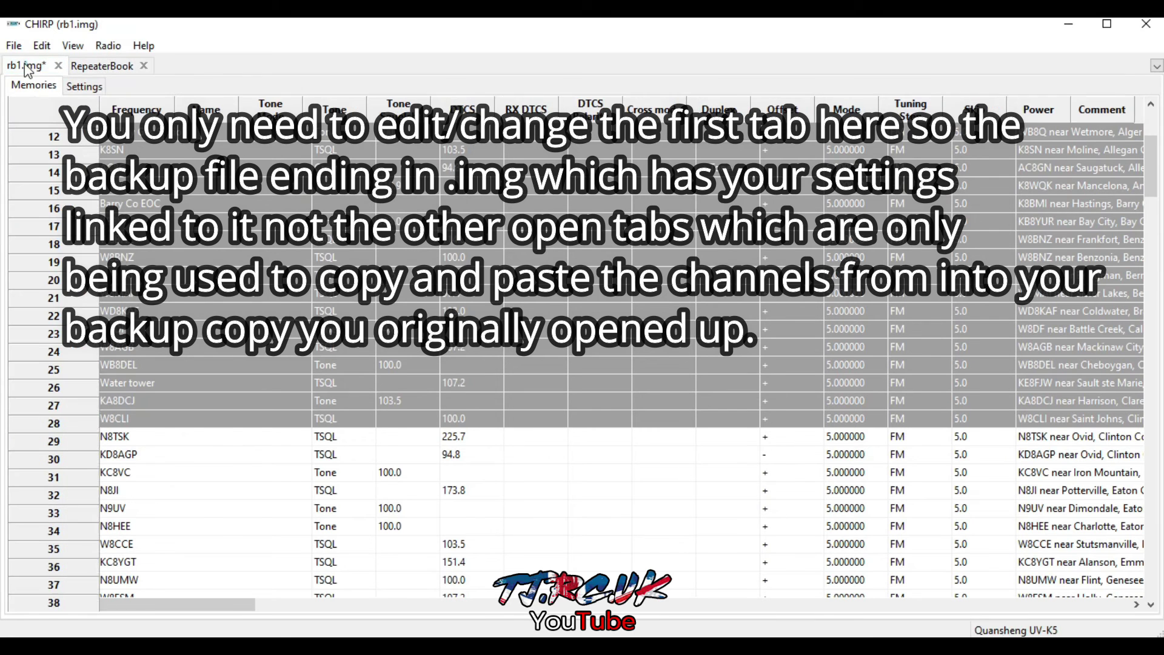
pyautogui.moveTo(1151, 176); pyautogui.dragTo(1155, 220)
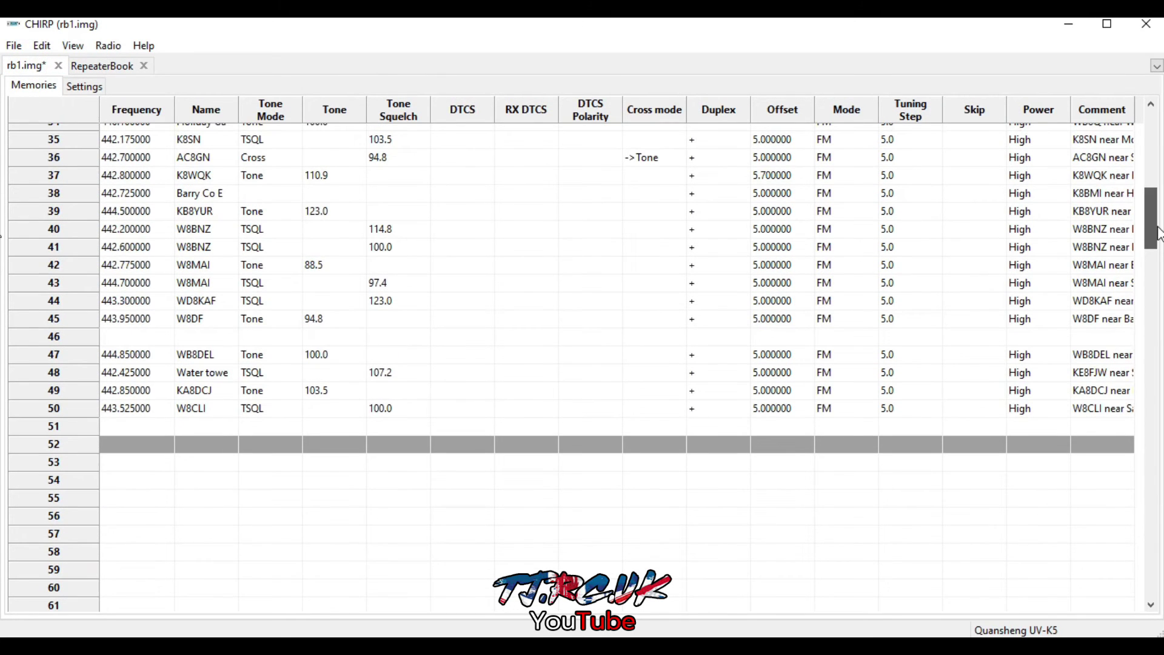
# - Try to import RepeaterBook 1.csv into rb1.img, but decline overwriting memories 1 to 4
pyautogui.click(14, 47)
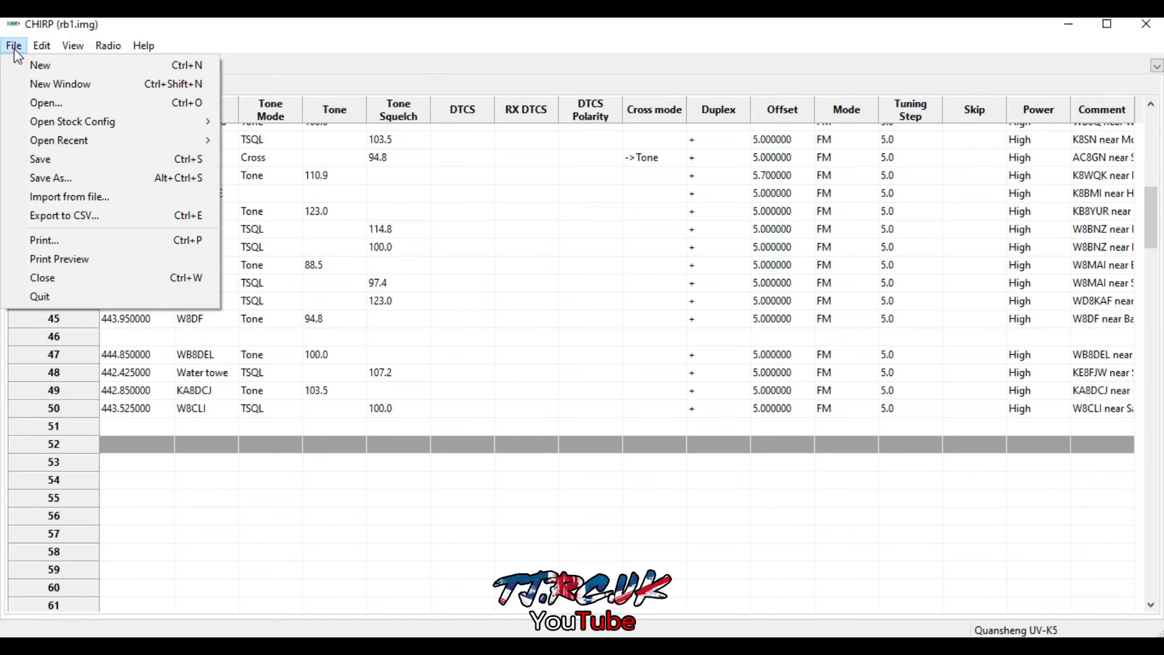
pyautogui.click(88, 196)
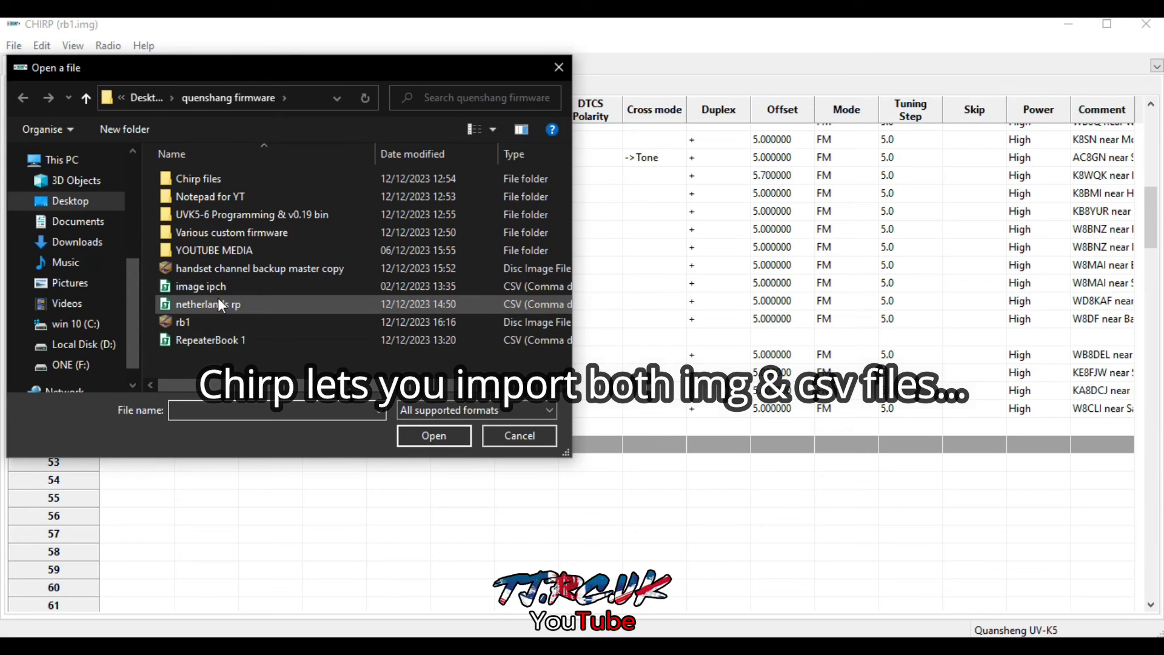
pyautogui.doubleClick(213, 341)
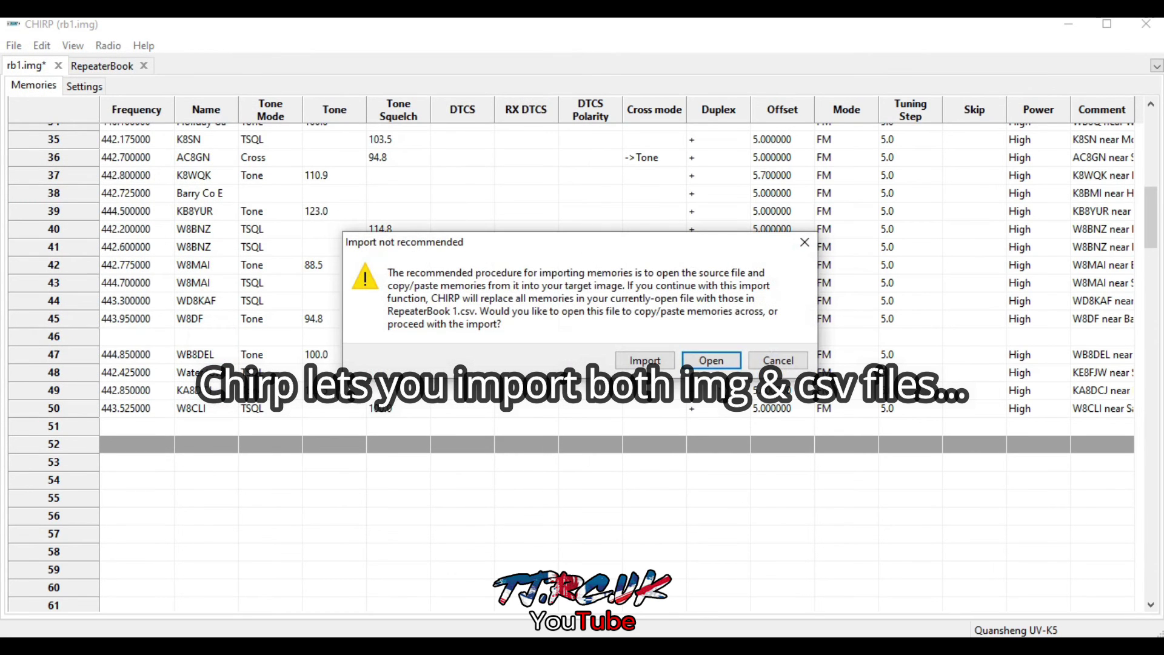
pyautogui.click(640, 361)
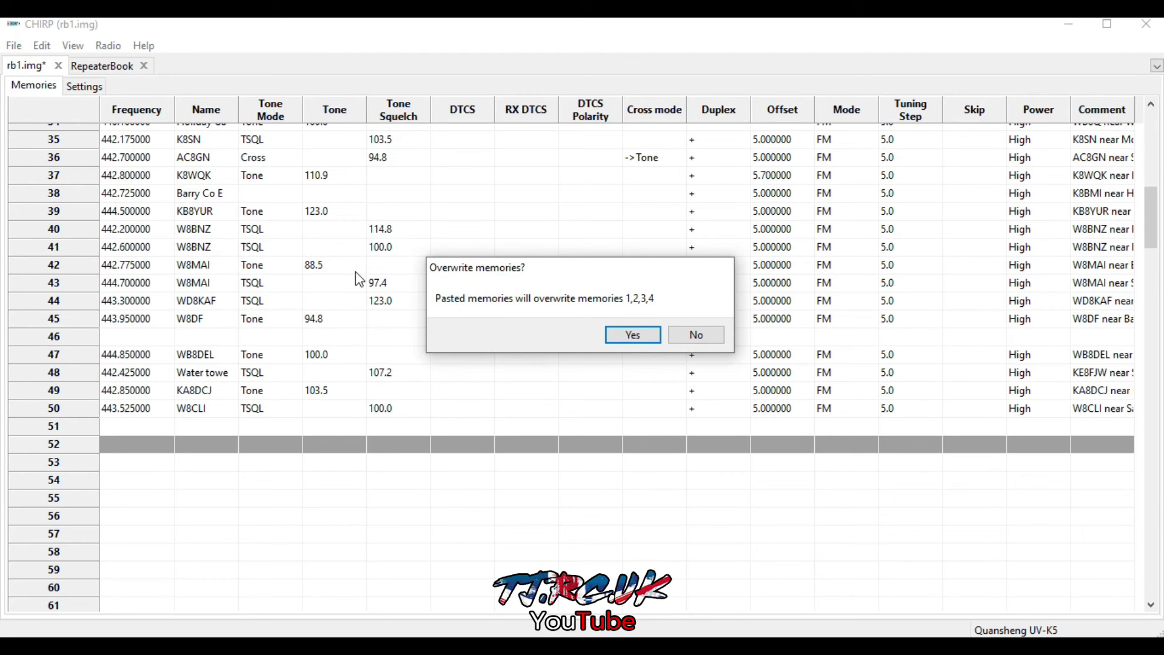
pyautogui.click(696, 334)
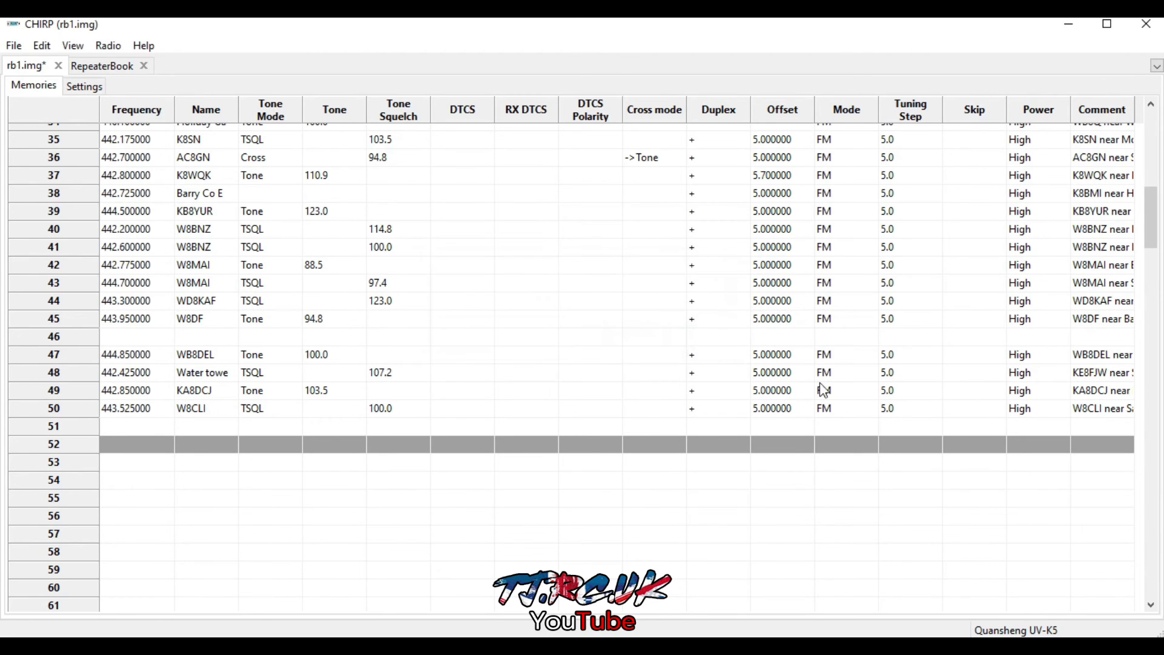
# - Save the rb1.img channel list as a new image file named "master changes" in the quenshang firmware folder
pyautogui.moveTo(1151, 228); pyautogui.dragTo(1151, 134)
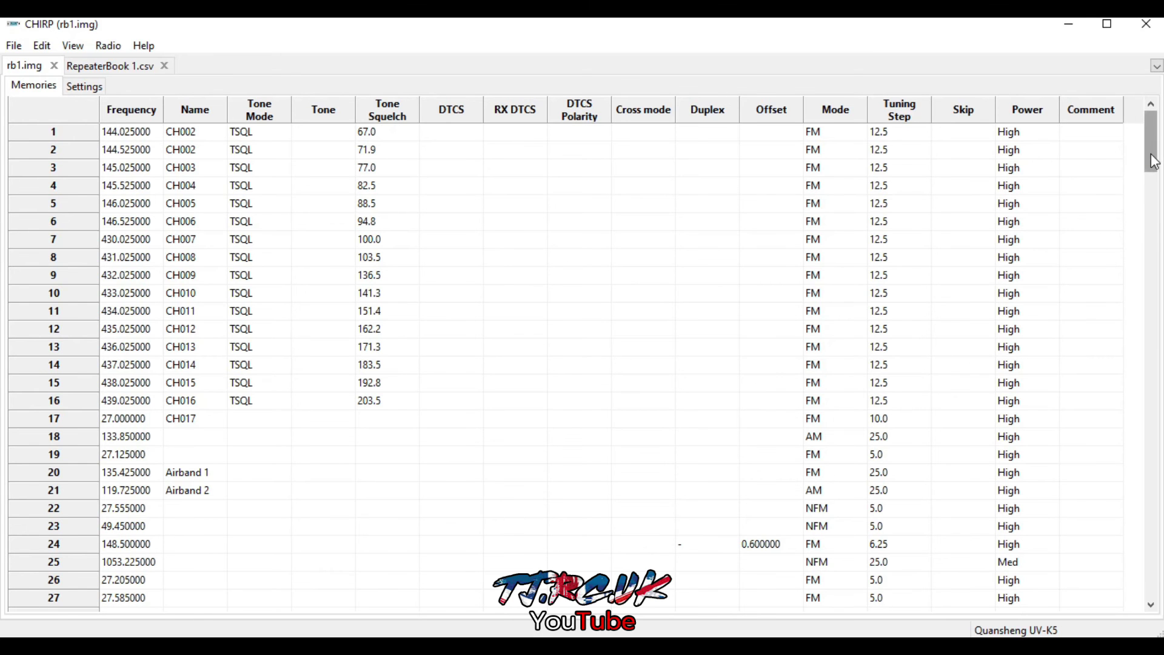
pyautogui.moveTo(1150, 153); pyautogui.dragTo(1133, 125)
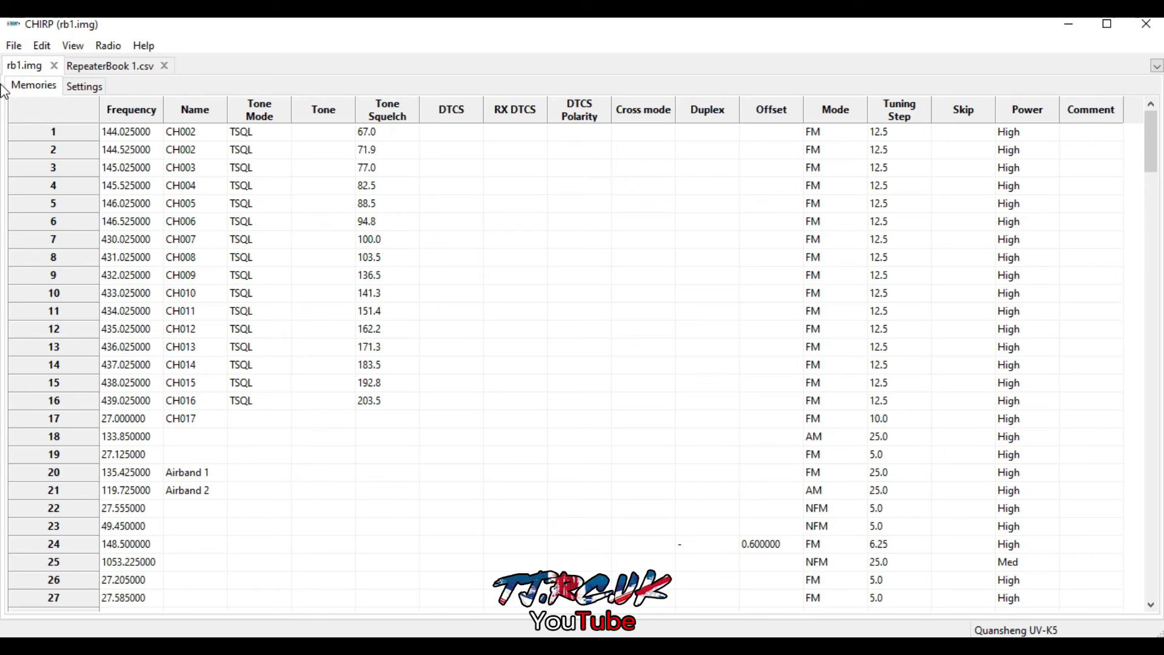
pyautogui.click(14, 45)
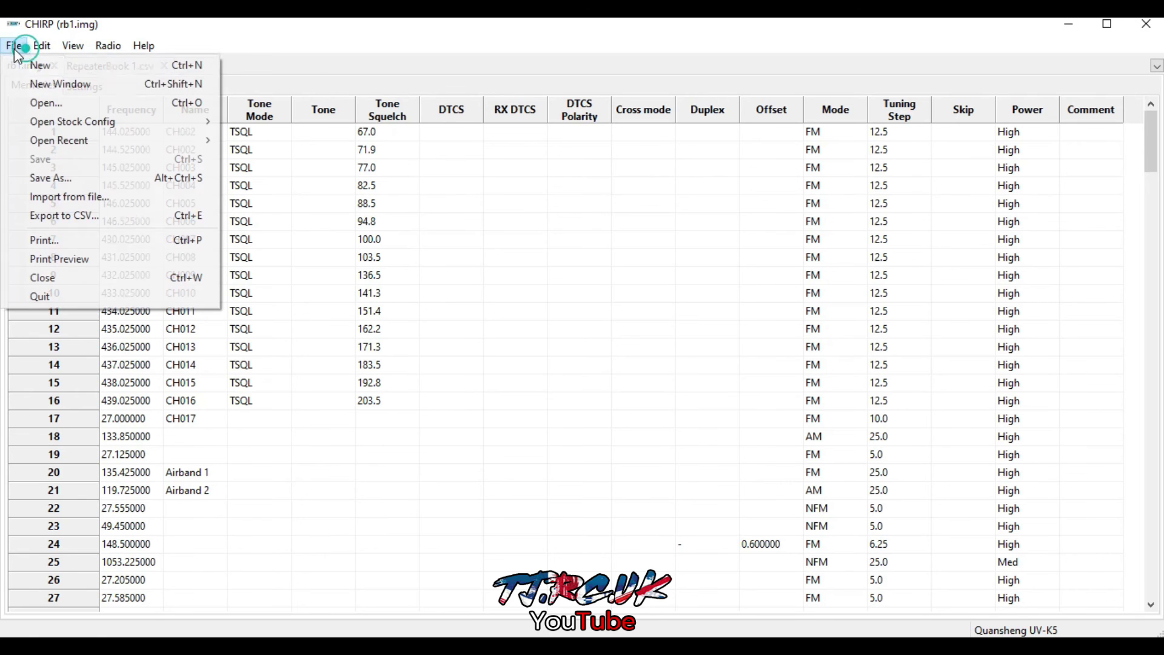
pyautogui.click(93, 179)
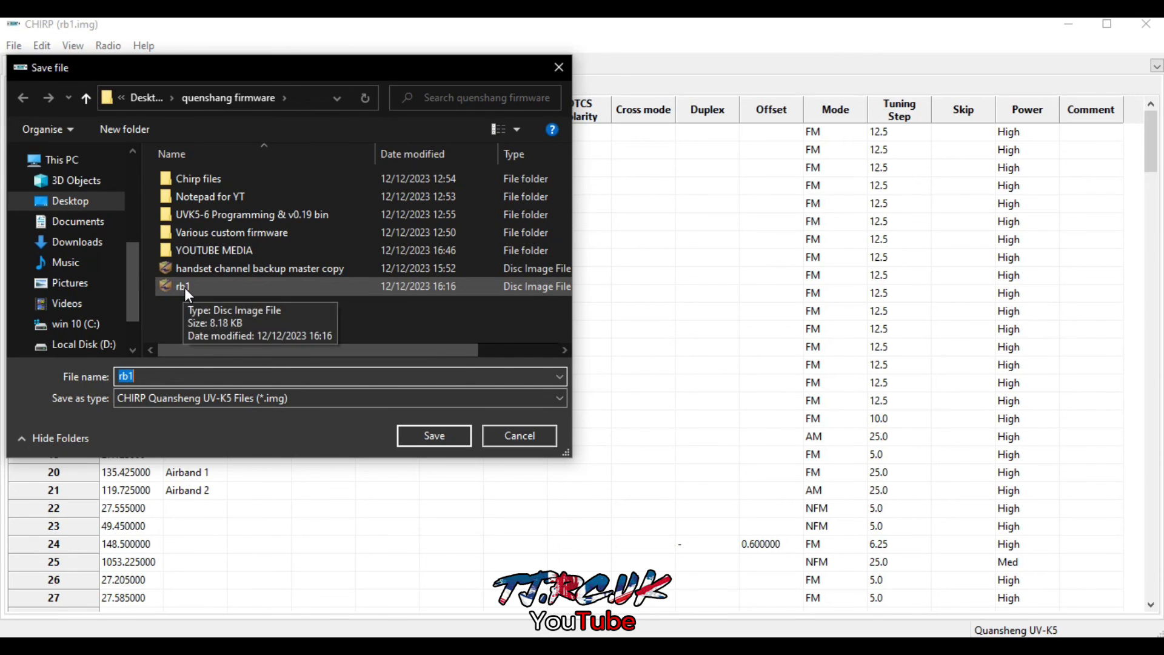
pyautogui.click(162, 377)
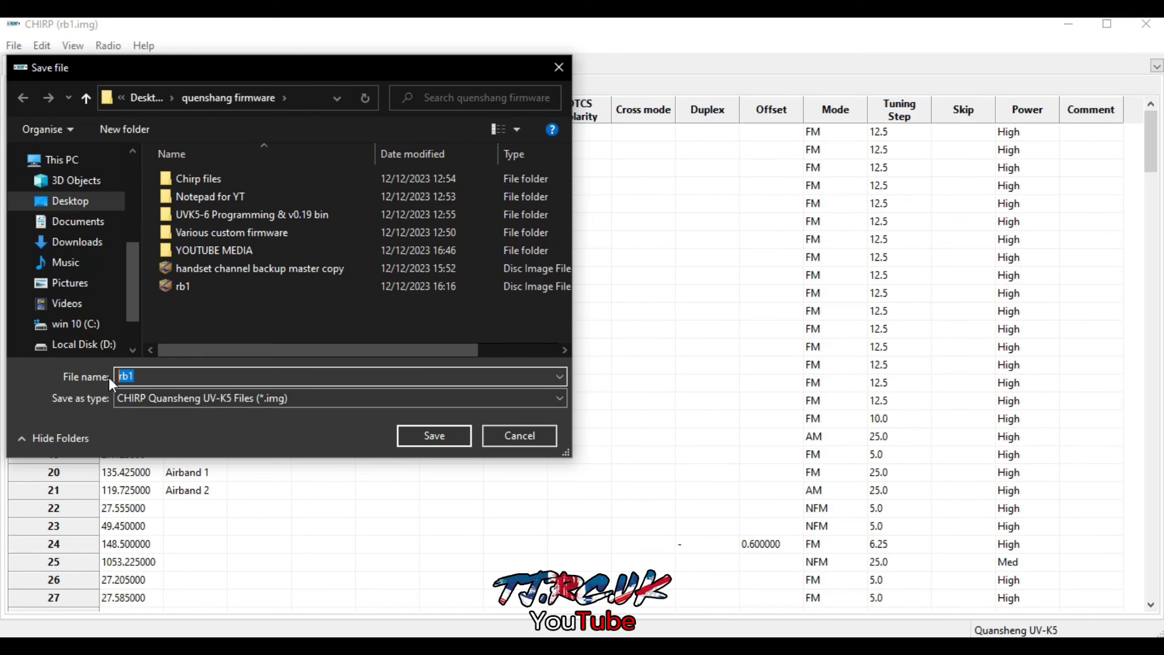
pyautogui.write('master changes')
pyautogui.click(436, 442)
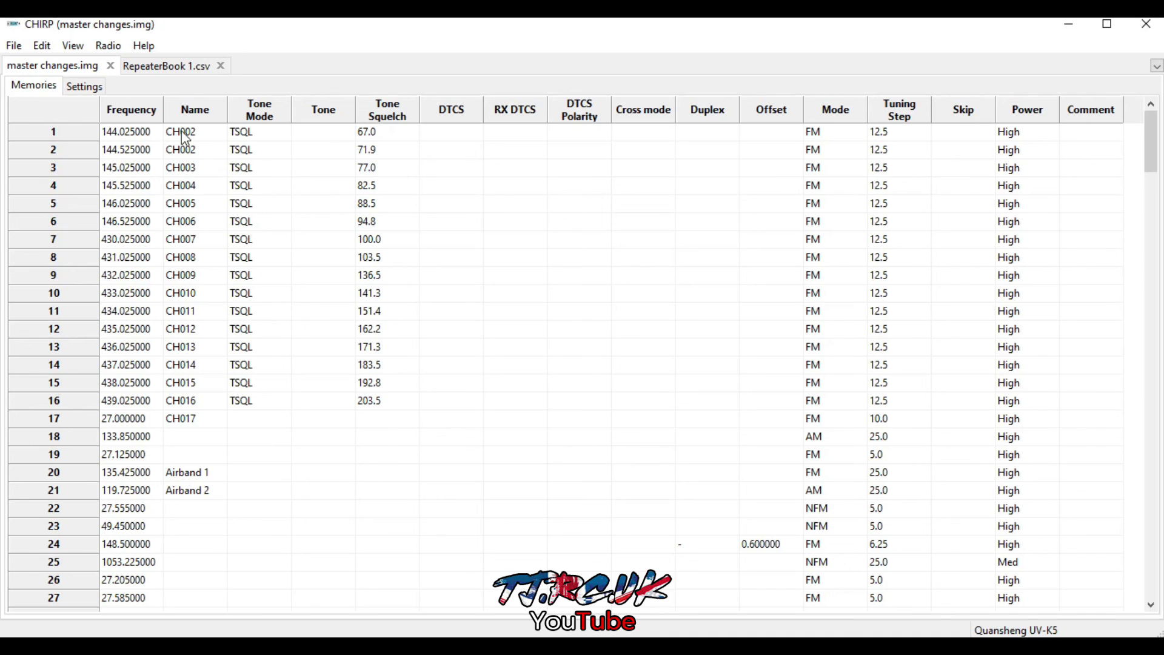
# - Start the upload of master changes.img to the radio, and return to the rb1.img memory list
pyautogui.click(108, 47)
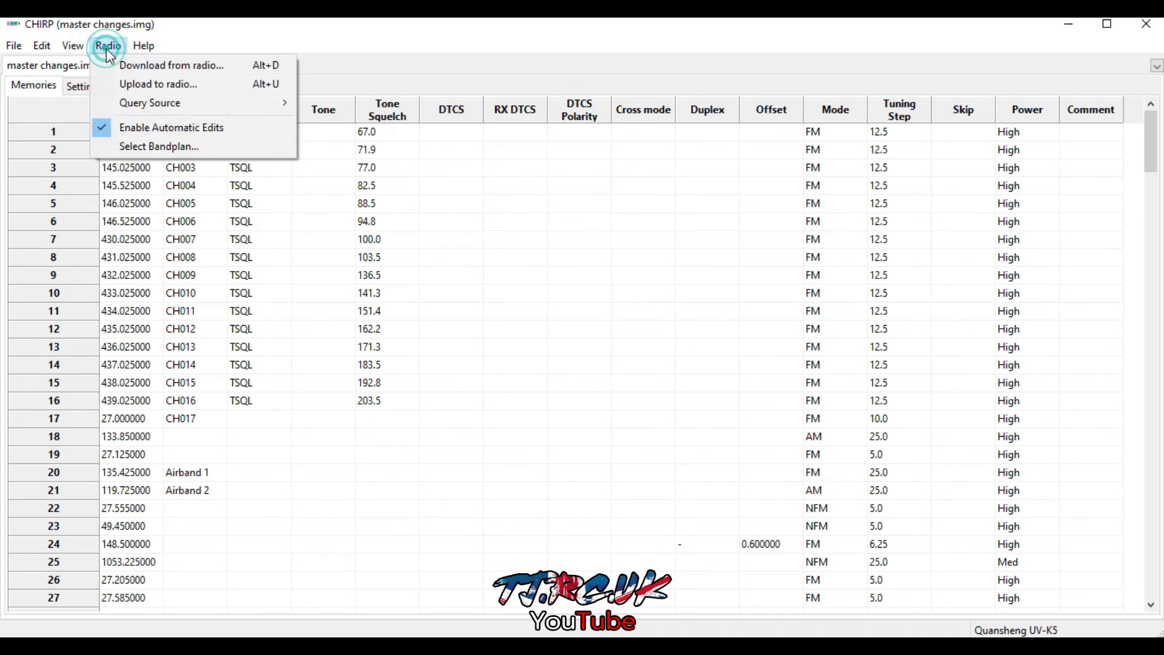
pyautogui.click(142, 85)
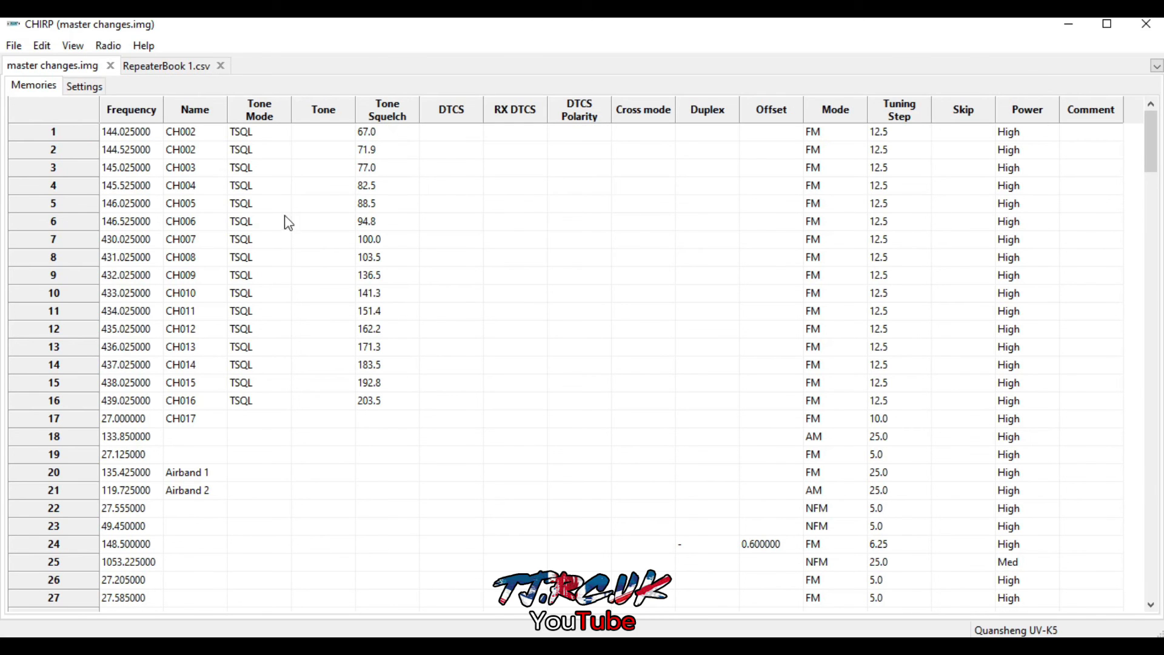
pyautogui.click(149, 67)
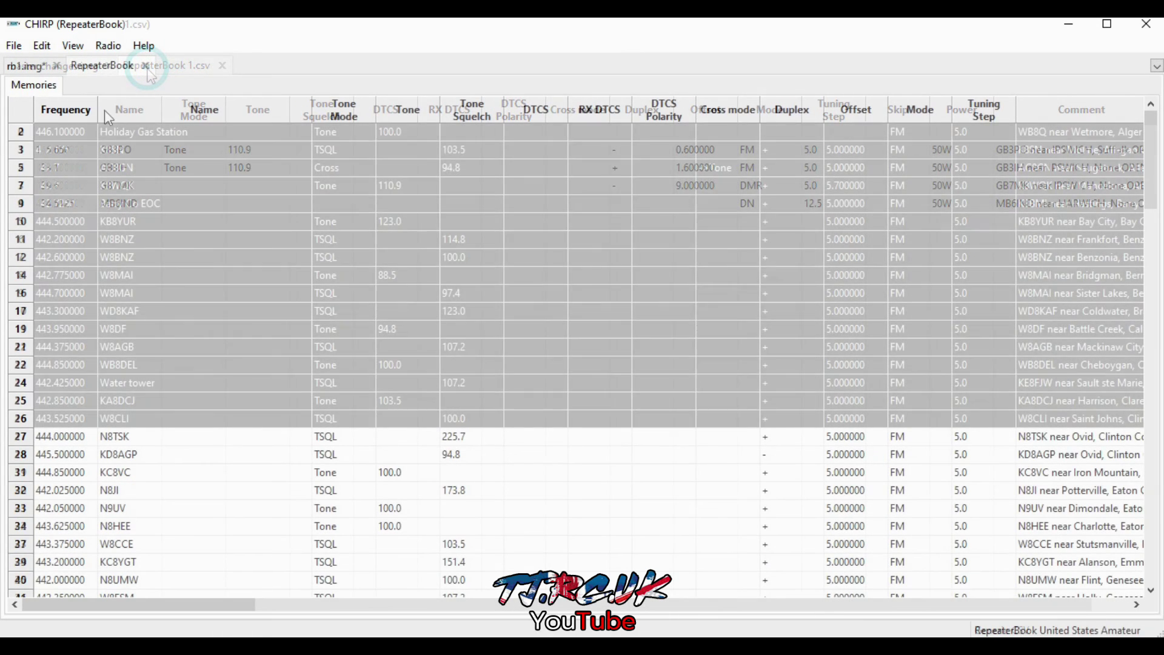
pyautogui.click(24, 66)
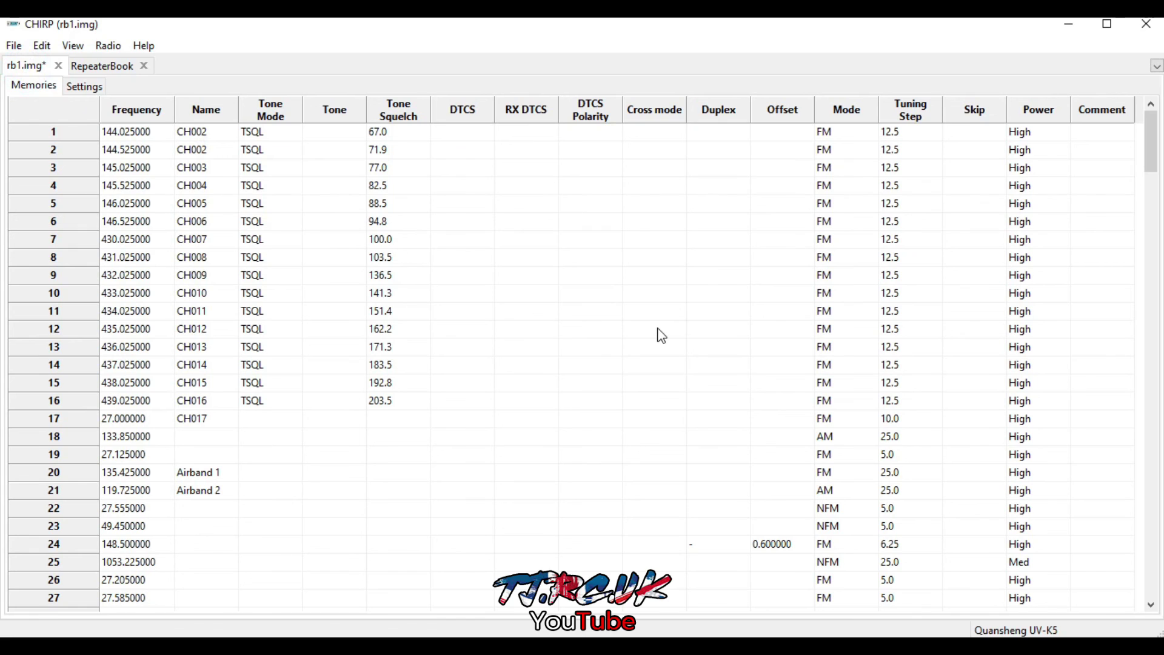